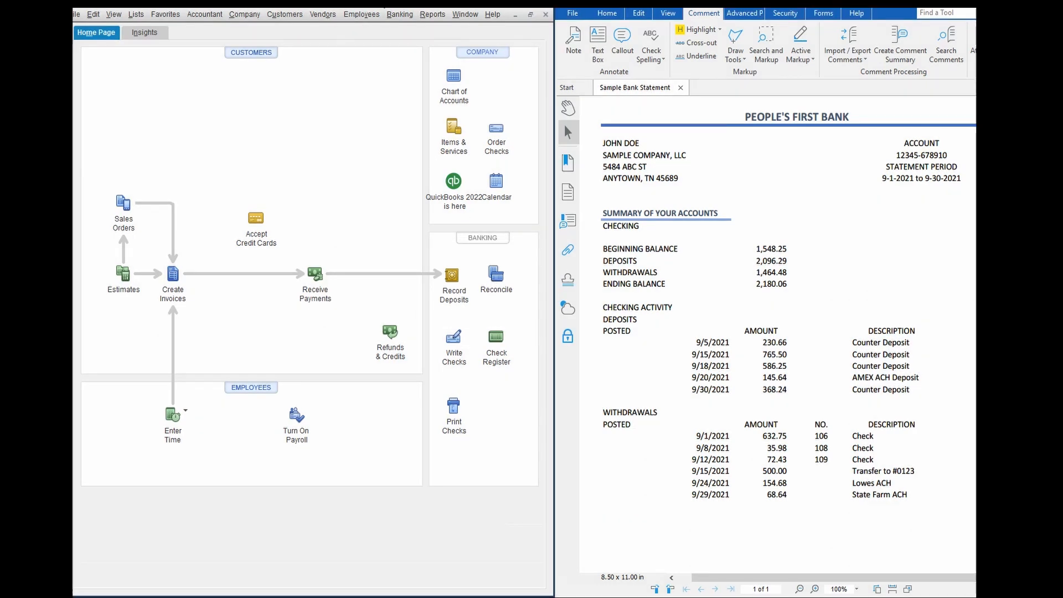
Begin a bank reconciliation and select the People's First Bank account
{"action": "left_click", "coordinate": [403, 14]}
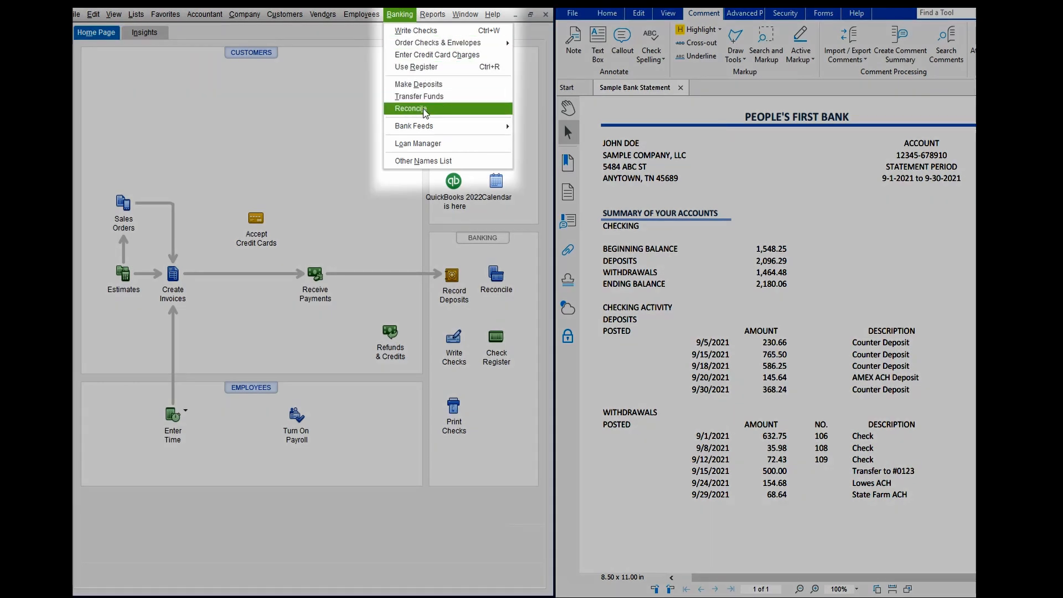
{"action": "left_click", "coordinate": [425, 109]}
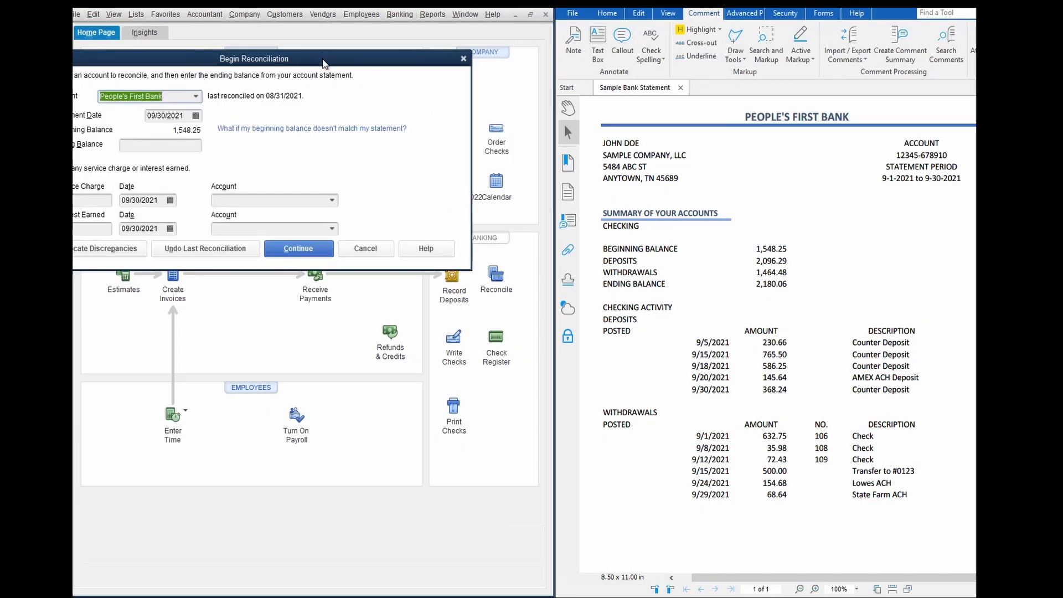
{"action": "left_click_drag", "start_coordinate": [339, 63], "coordinate": [380, 86]}
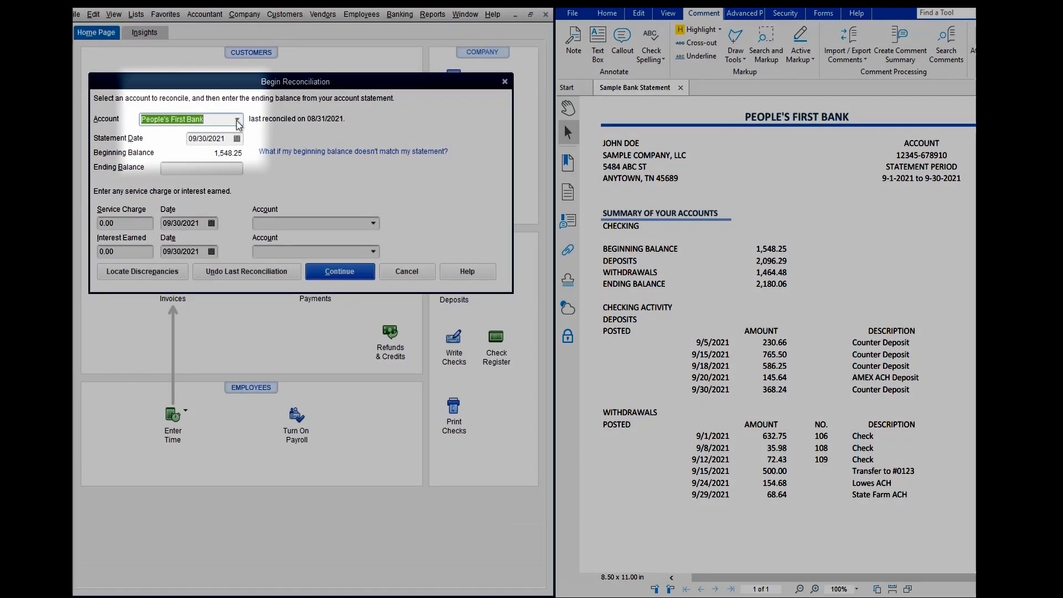
{"action": "left_click", "coordinate": [237, 121]}
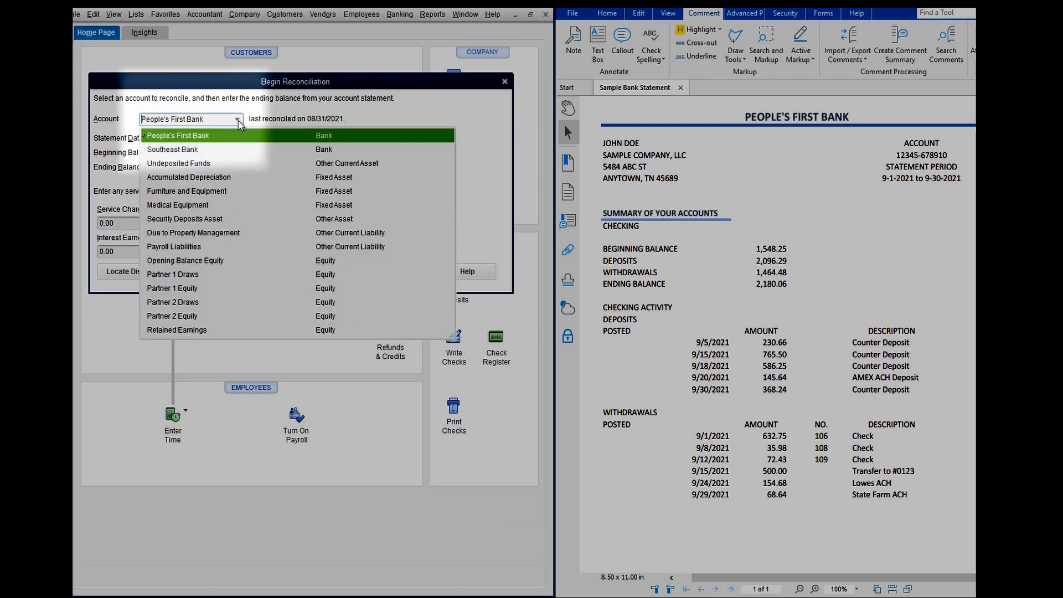
{"action": "left_click", "coordinate": [208, 135]}
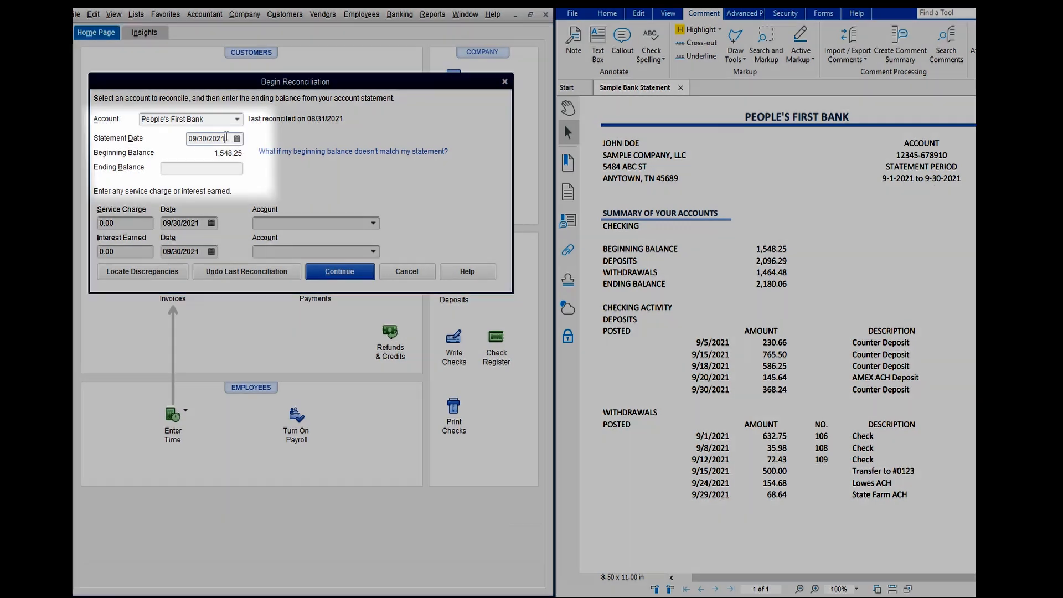
Enter the ending balance 2180.06 for the 09/30/2021 statement, leave service charge and interest at 0.00, and continue to the transaction lists
{"action": "left_click", "coordinate": [222, 138]}
{"action": "key", "text": "Tab"}
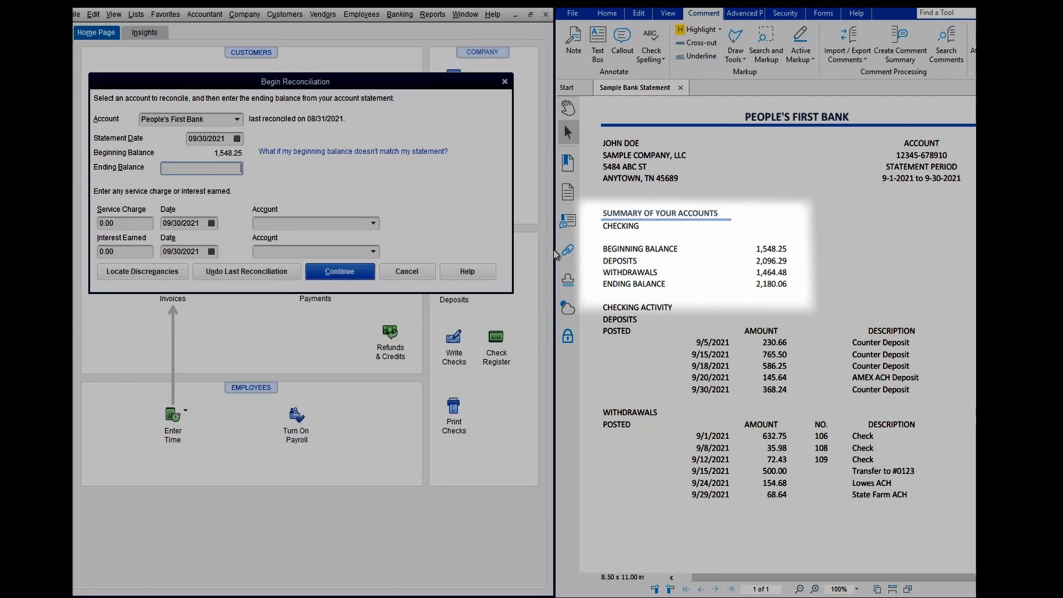
{"action": "type", "text": "2180.06"}
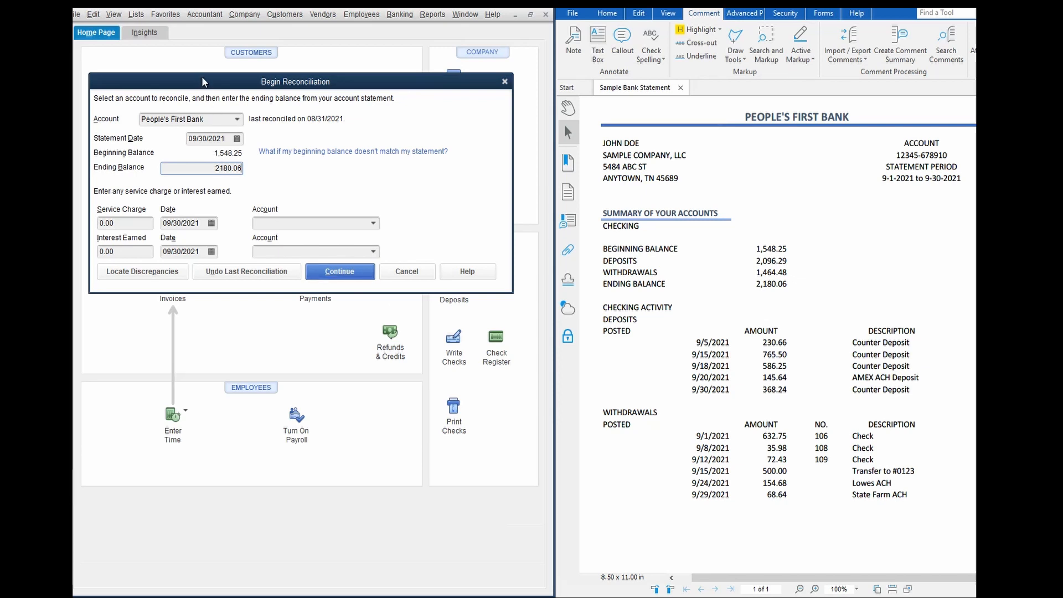
{"action": "left_click_drag", "start_coordinate": [201, 76], "coordinate": [207, 126]}
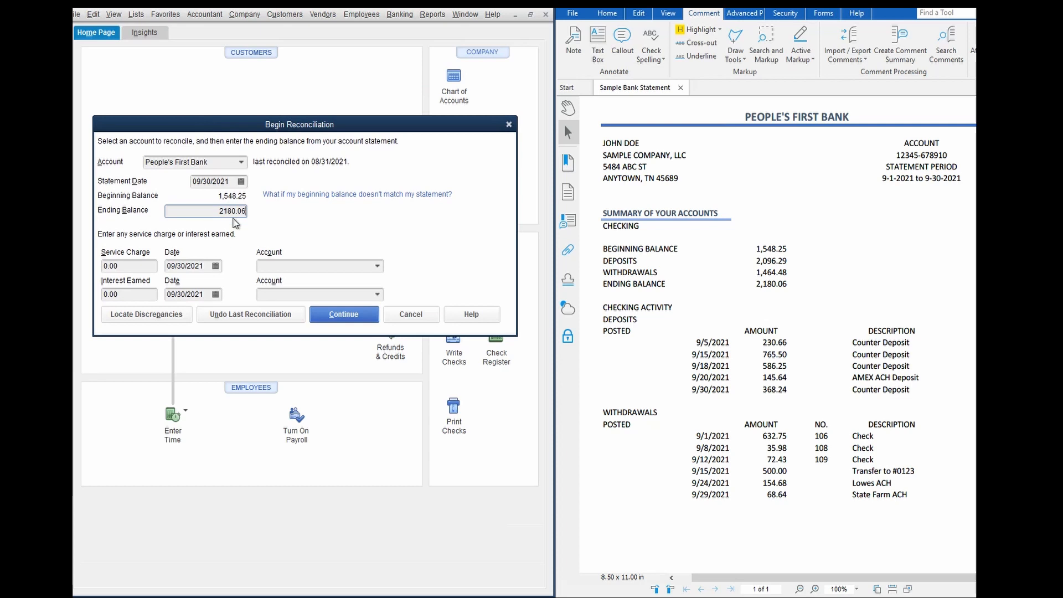
{"action": "key", "text": "Tab"}
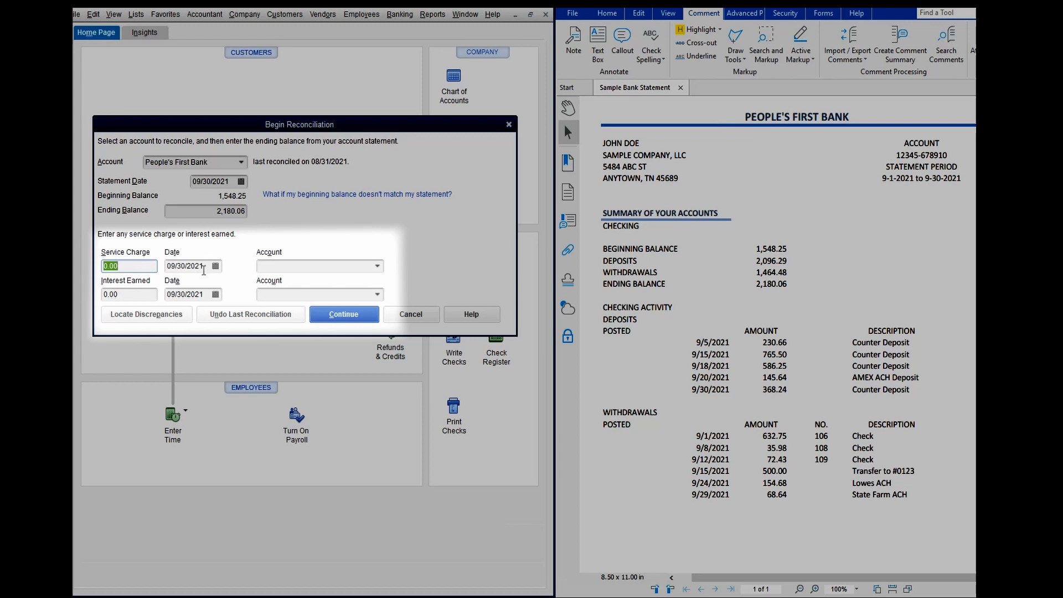
{"action": "left_click", "coordinate": [308, 266]}
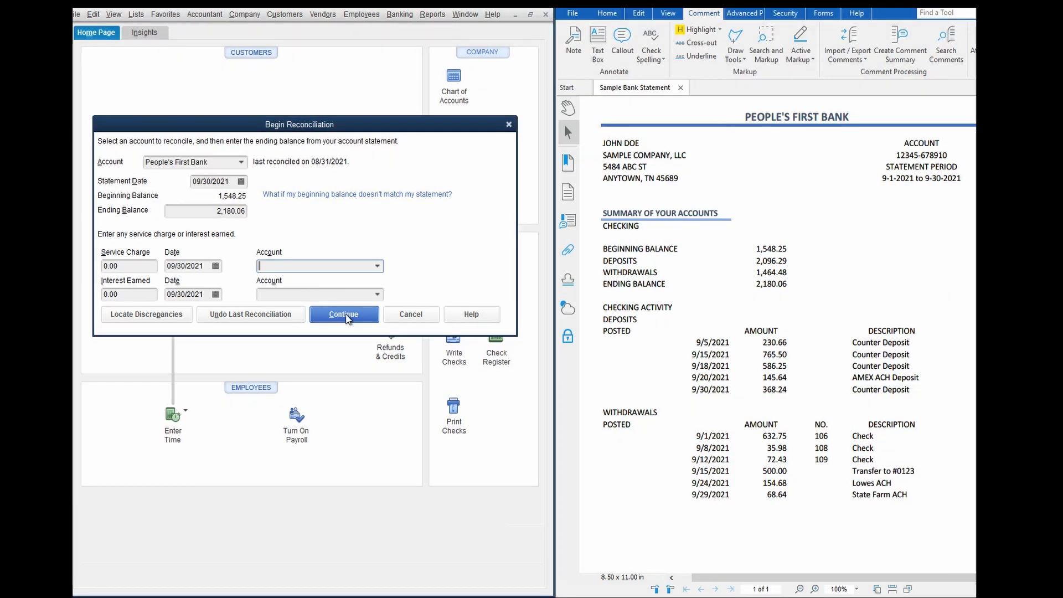
{"action": "left_click", "coordinate": [346, 316]}
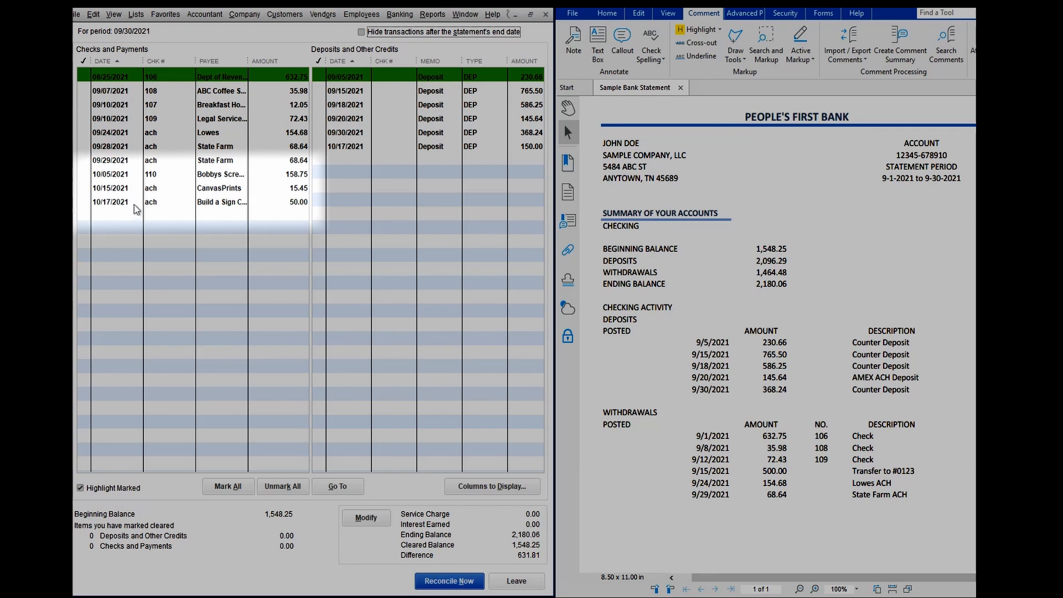
{"action": "left_click", "coordinate": [361, 33]}
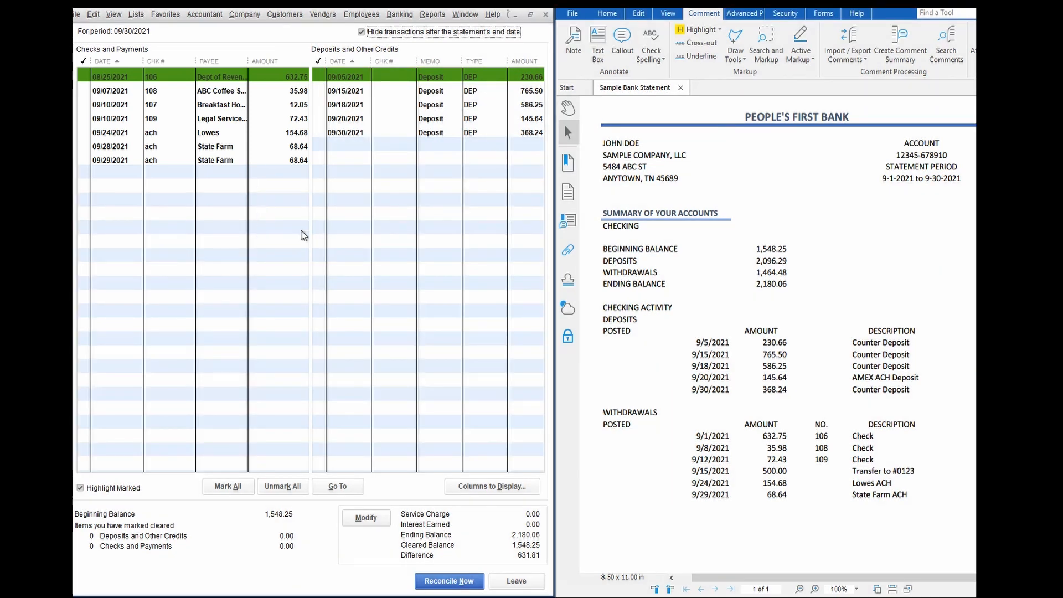
{"action": "left_click", "coordinate": [362, 32]}
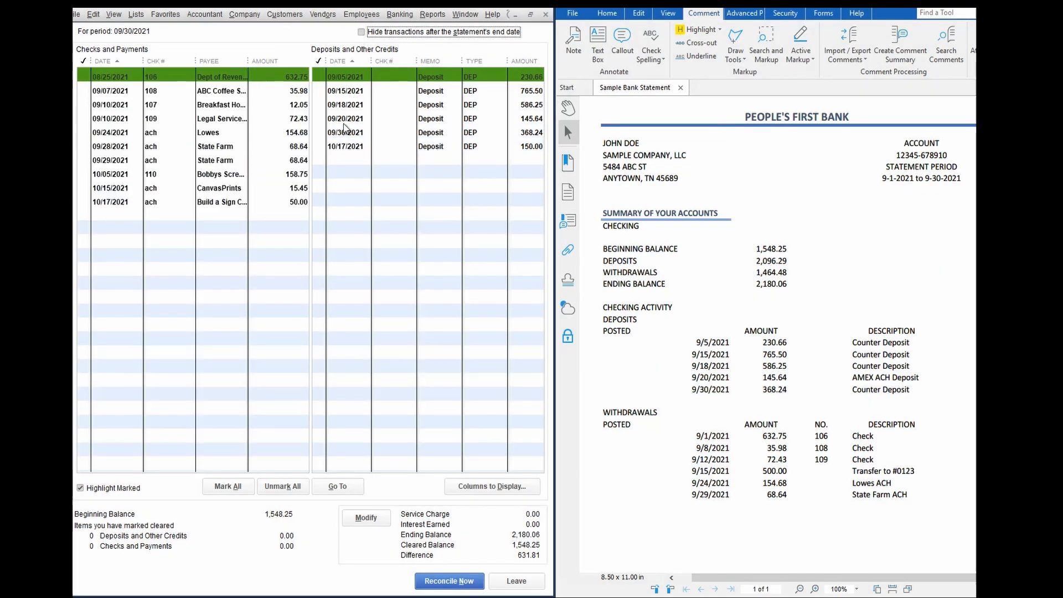
{"action": "left_click", "coordinate": [133, 175]}
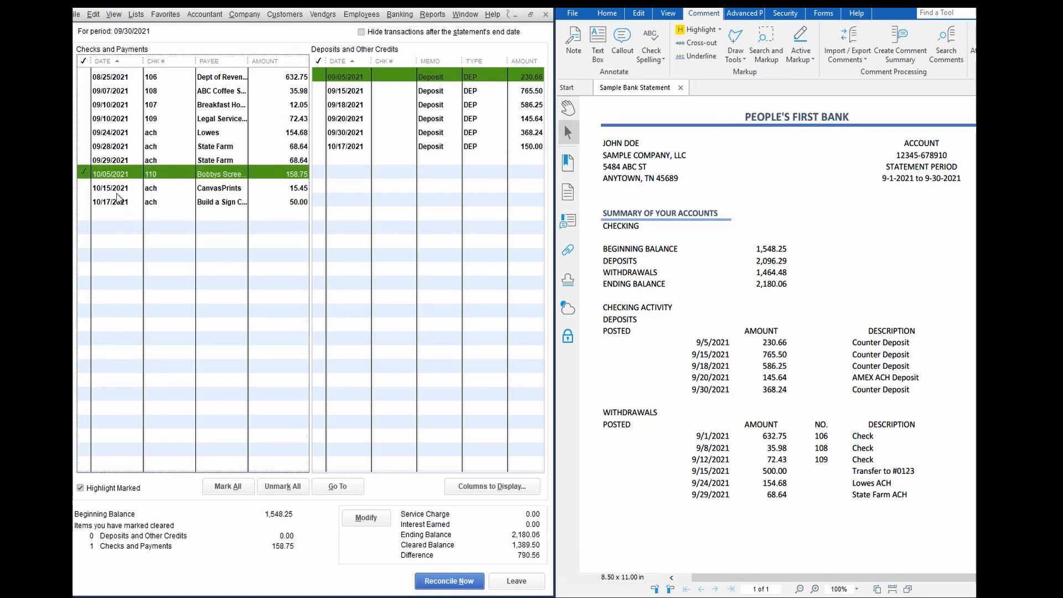
{"action": "left_click", "coordinate": [109, 177]}
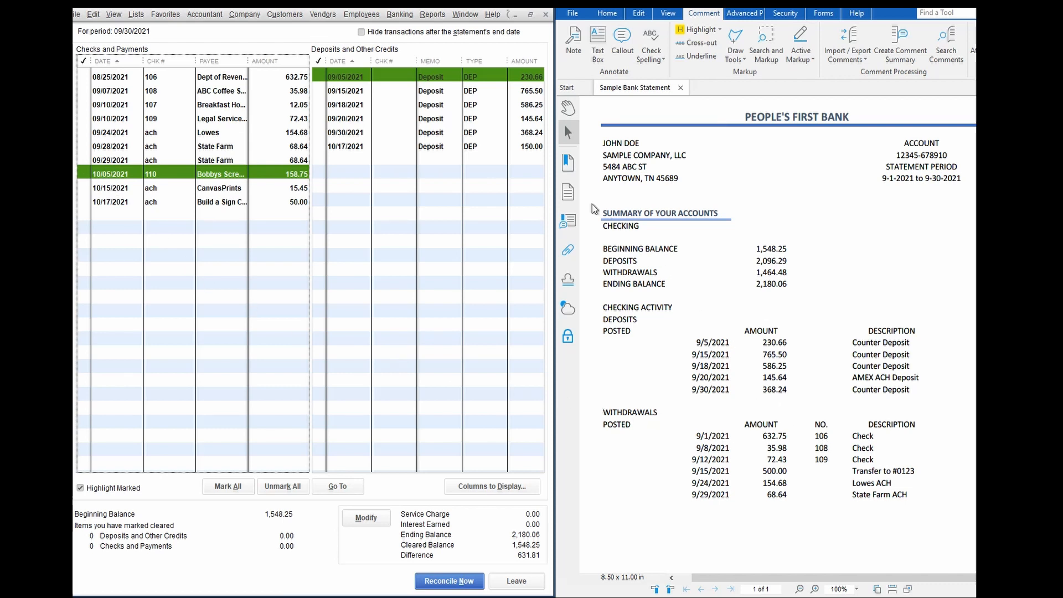
Hide the transactions dated after the statement's end date
{"action": "left_click", "coordinate": [361, 32]}
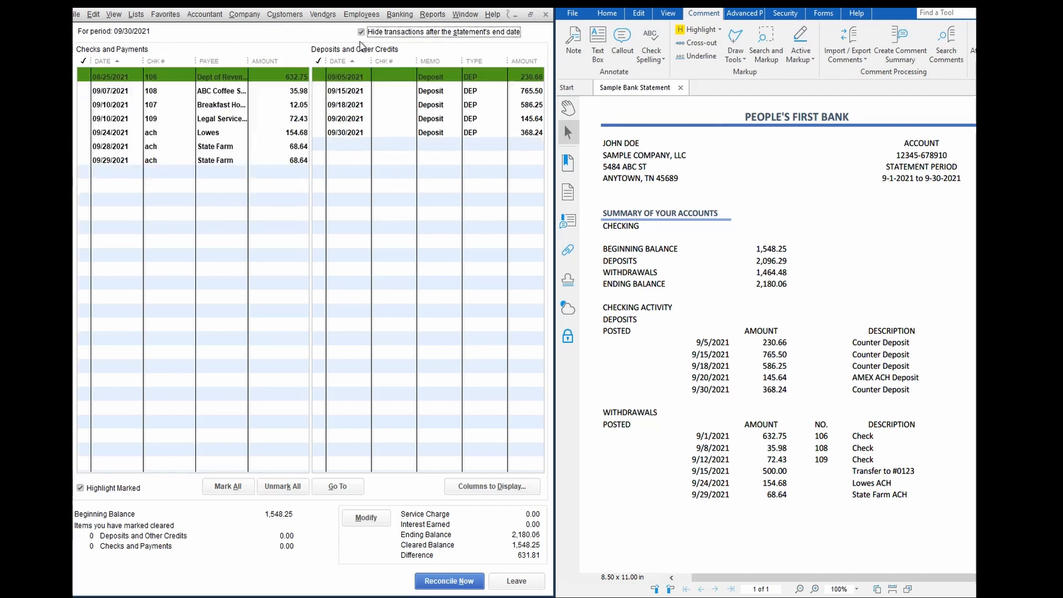
{"action": "left_click", "coordinate": [356, 179]}
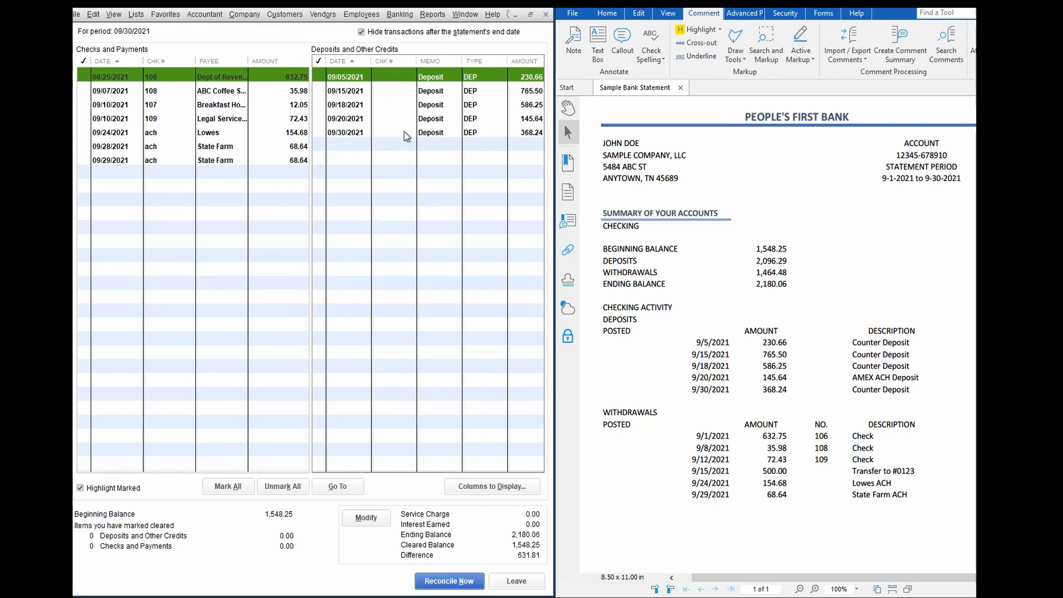
Mark the five September deposits of 230.66, 765.50, 586.25, 145.64 and 368.24 as cleared
{"action": "left_click", "coordinate": [402, 80]}
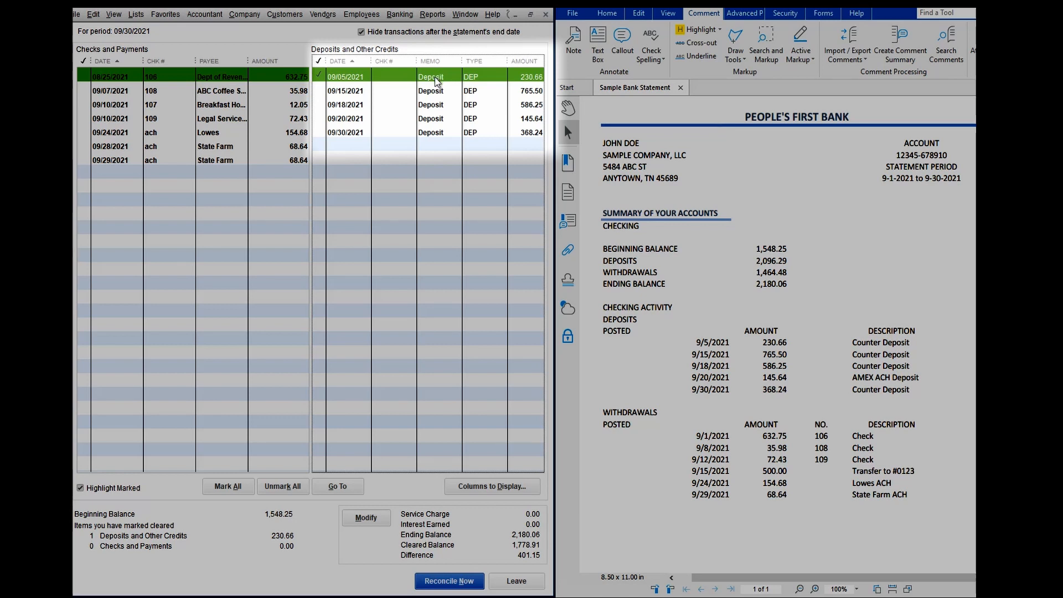
{"action": "key", "text": "Down"}
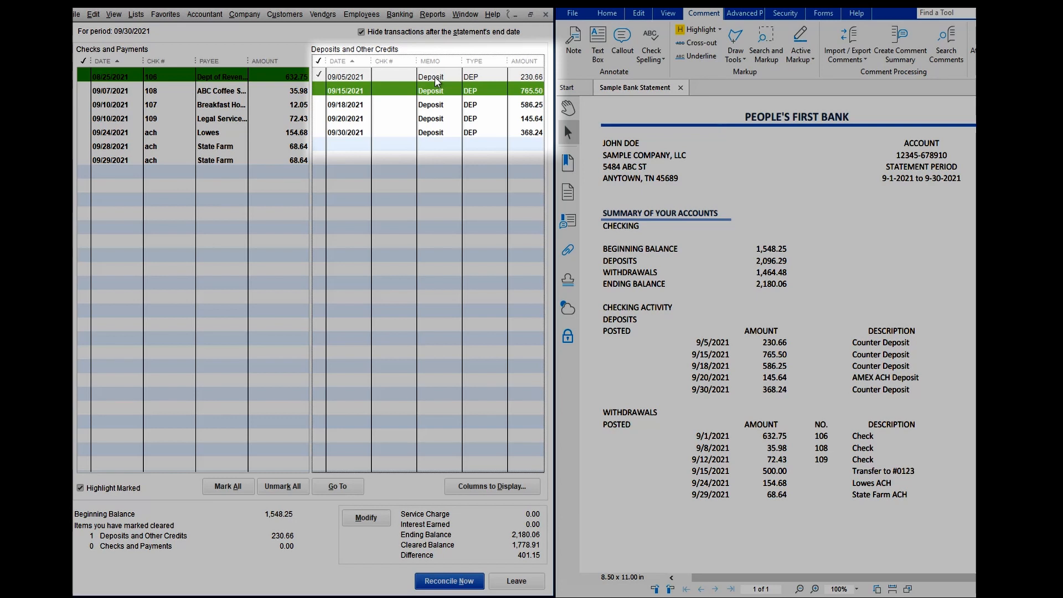
{"action": "key", "text": "Down"}
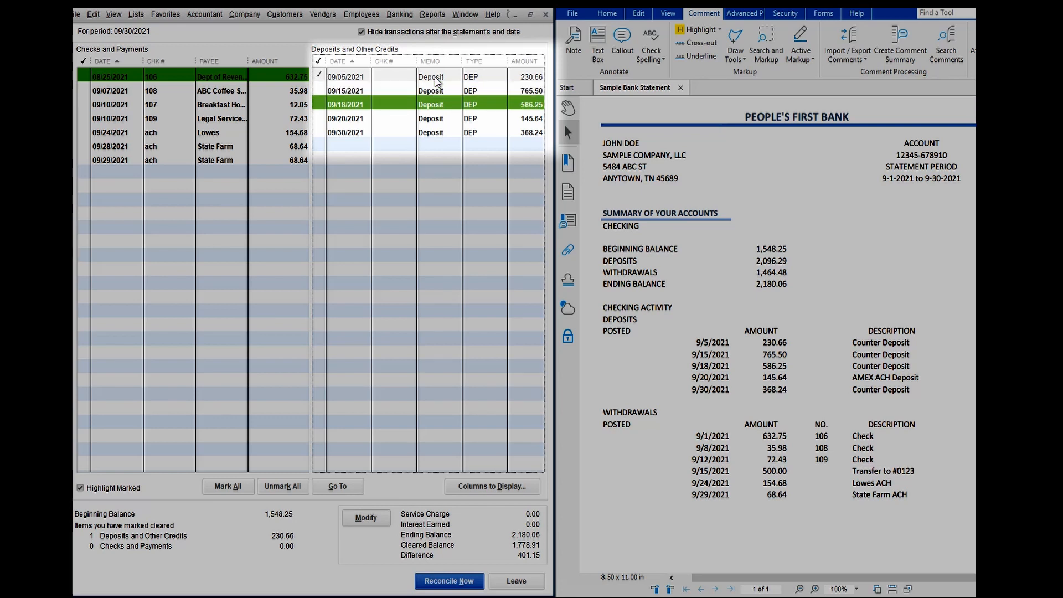
{"action": "key", "text": "Up"}
{"action": "key", "text": "space"}
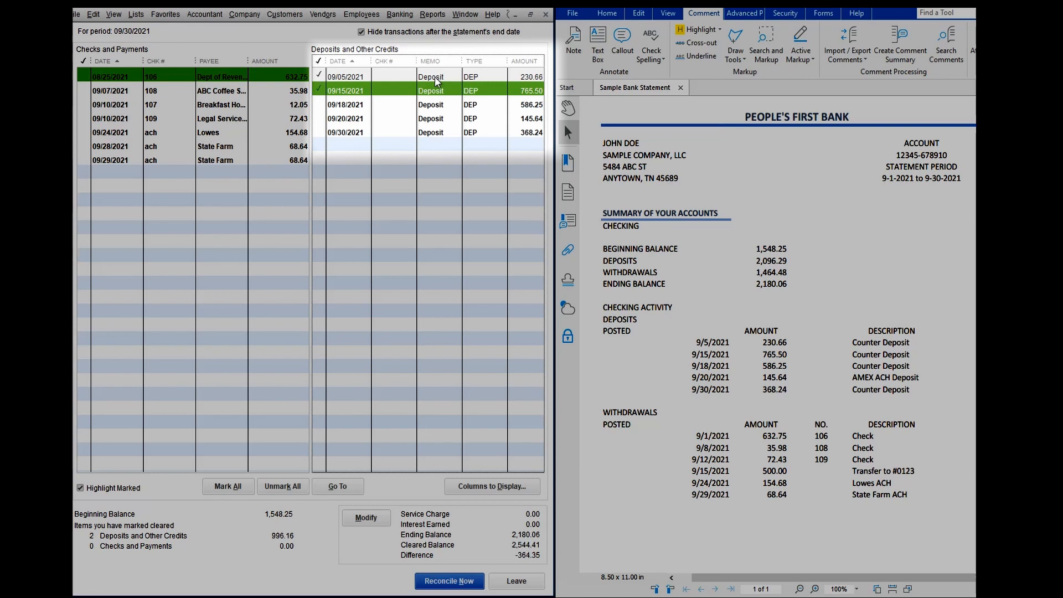
{"action": "key", "text": "Down"}
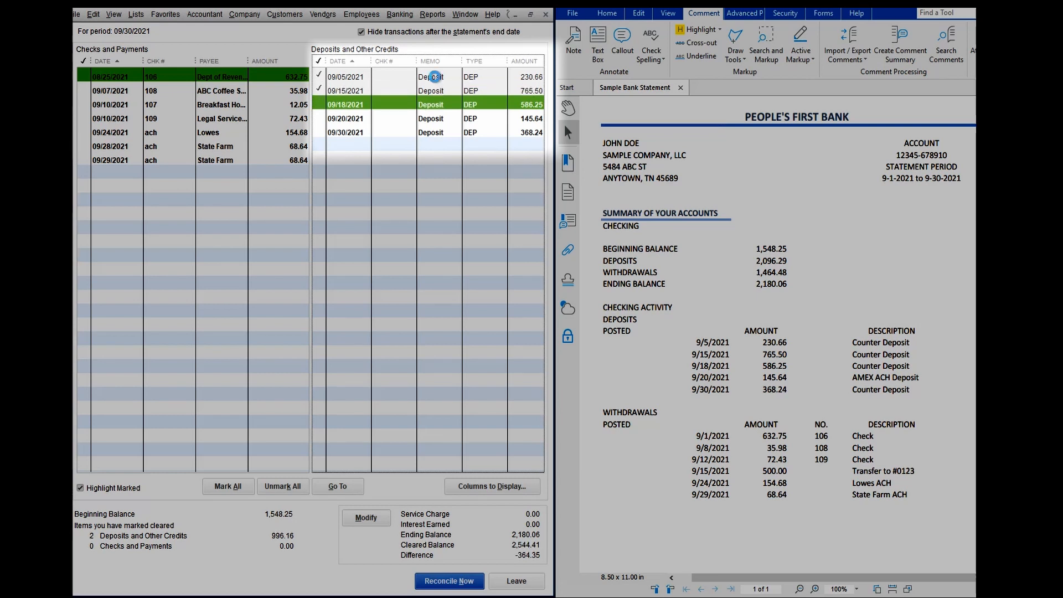
{"action": "key", "text": "space"}
{"action": "key", "text": "Down"}
{"action": "key", "text": "space"}
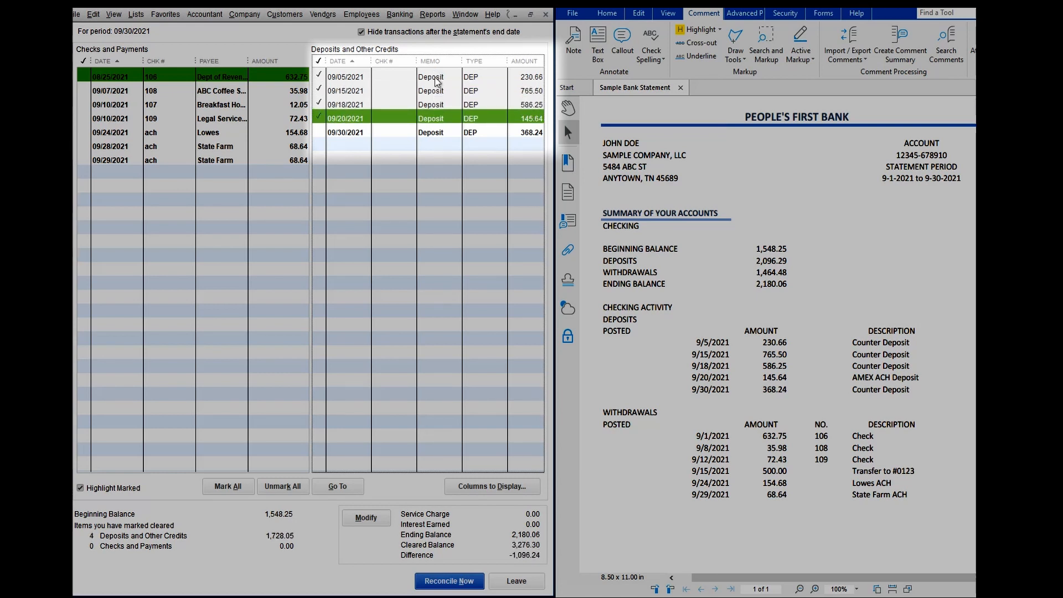
{"action": "key", "text": "Down"}
{"action": "key", "text": "space"}
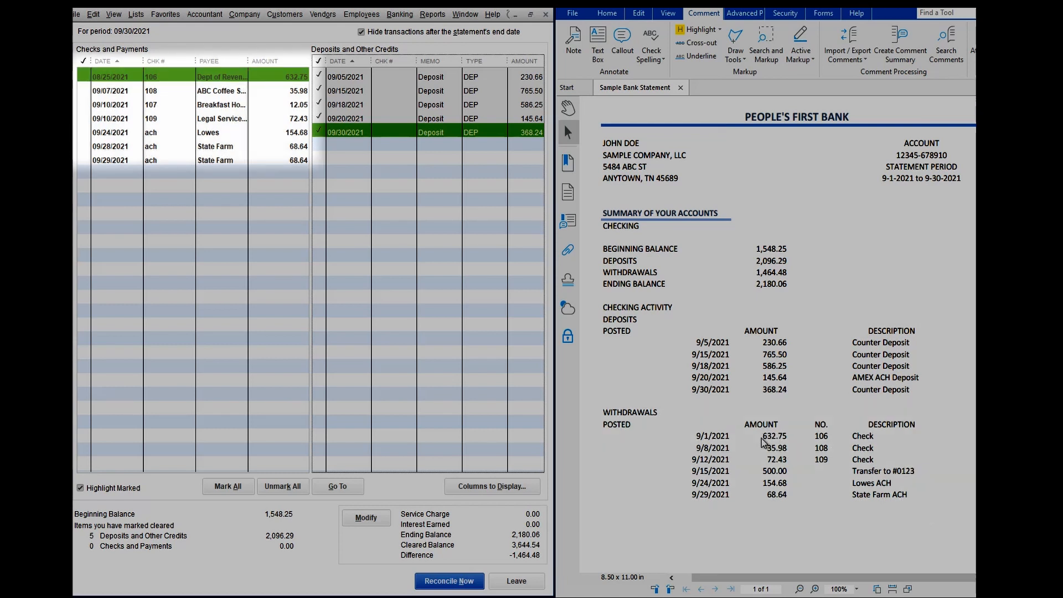
Mark check 106 for 632.75 and check 108 for 35.98 as cleared in the checks and payments list
{"action": "left_click", "coordinate": [263, 78]}
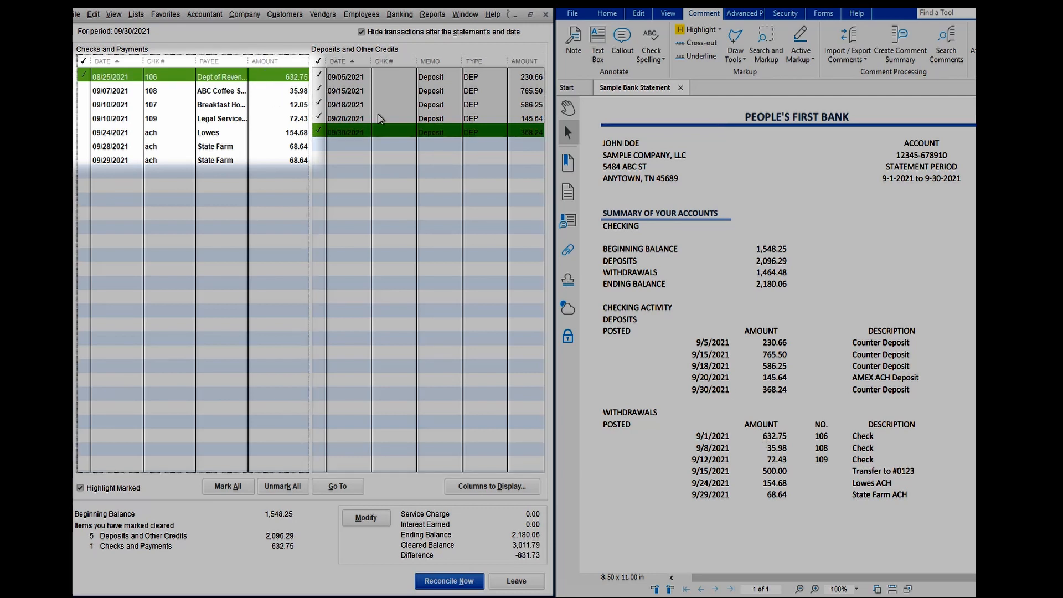
{"action": "key", "text": "Down"}
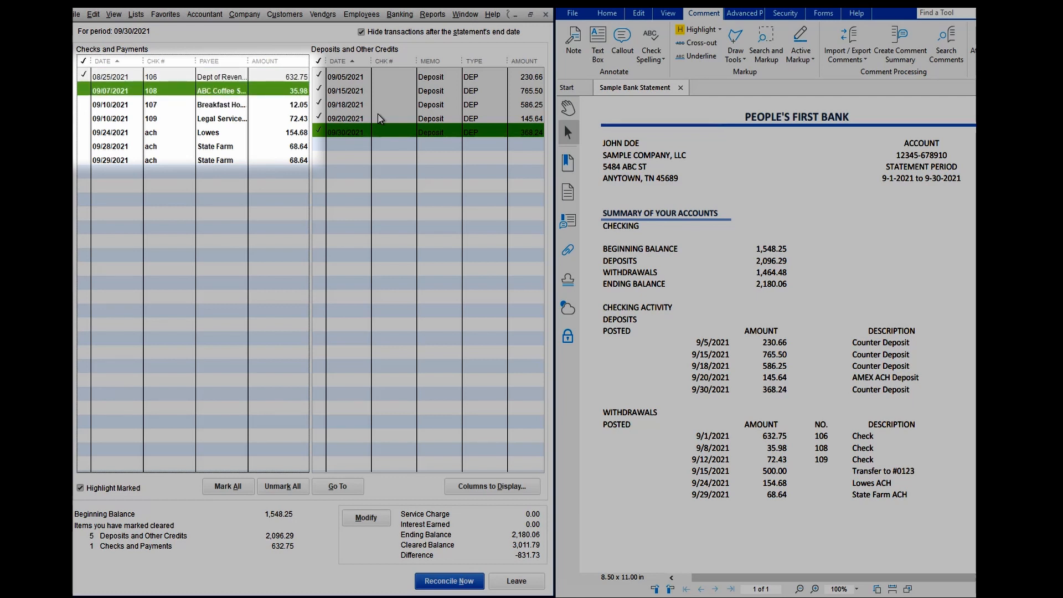
{"action": "key", "text": "Down"}
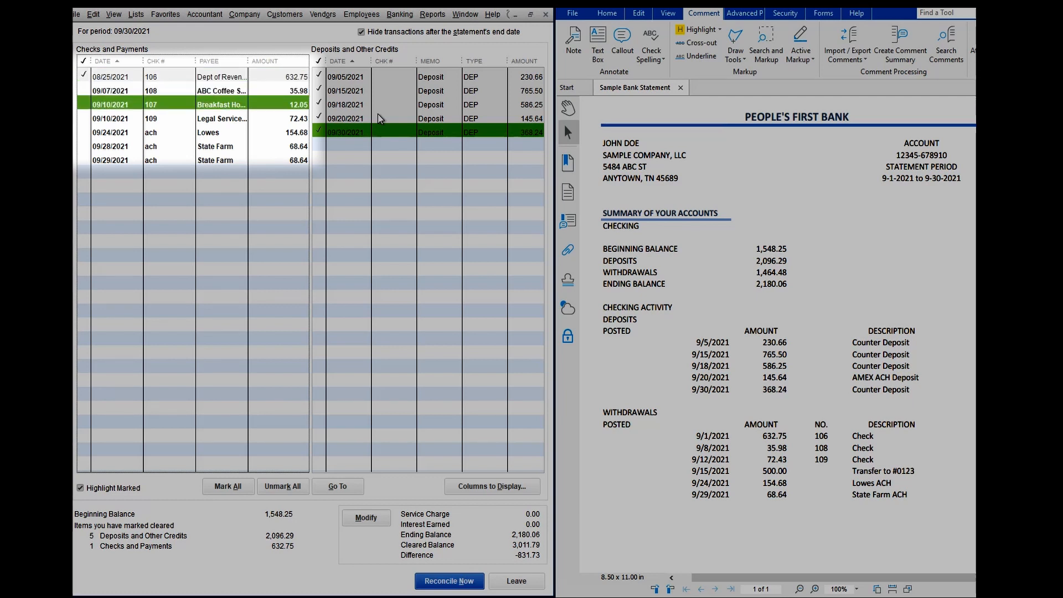
{"action": "key", "text": "Up"}
{"action": "key", "text": "space"}
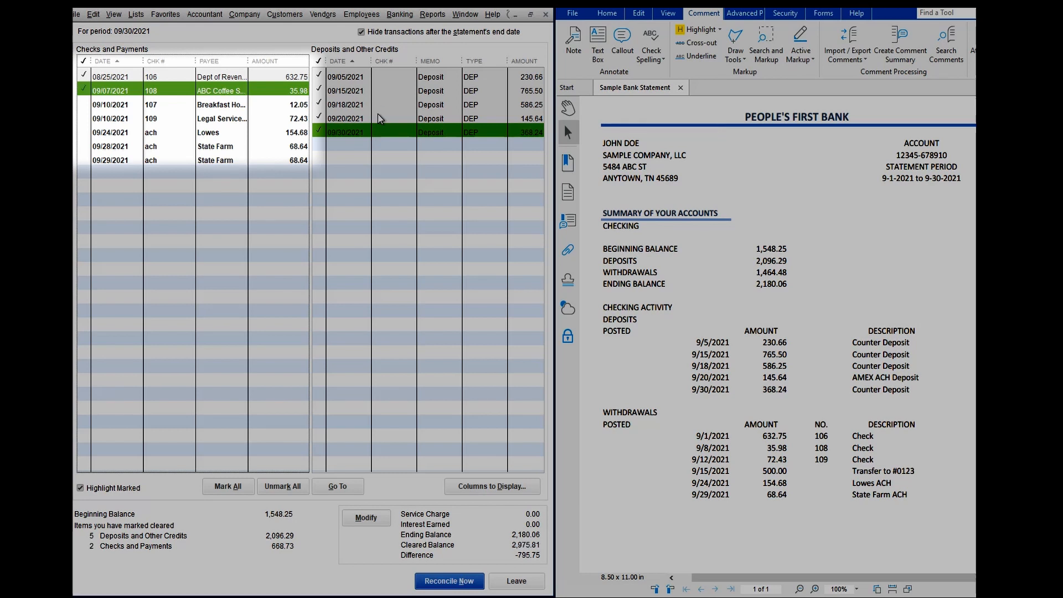
Mark check 109 for 72.43 and the Lowes ACH payment of 154.68 as cleared, leaving check 107 unmarked
{"action": "key", "text": "Down"}
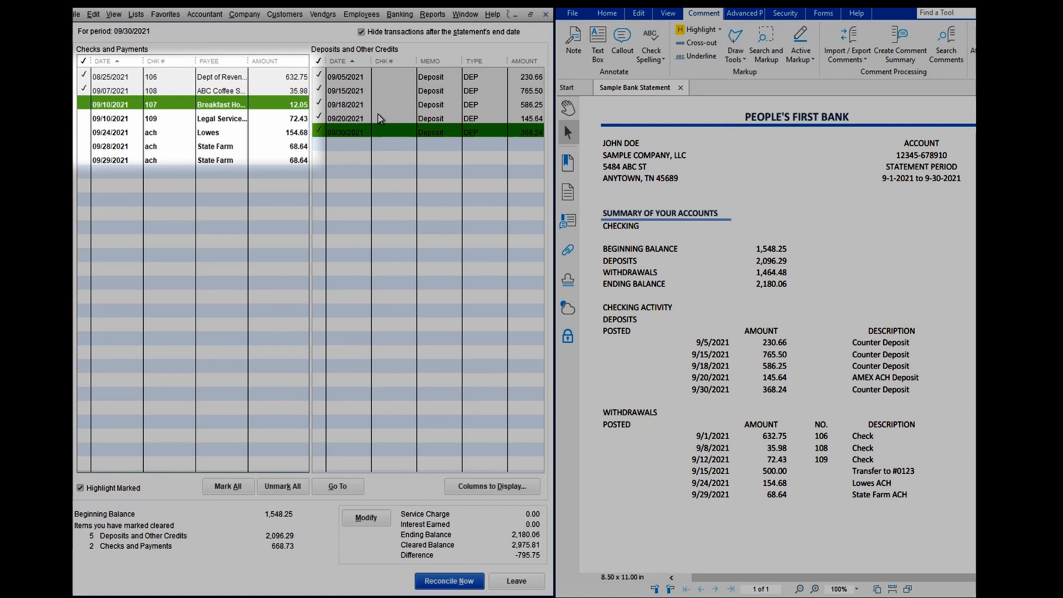
{"action": "key", "text": "Down"}
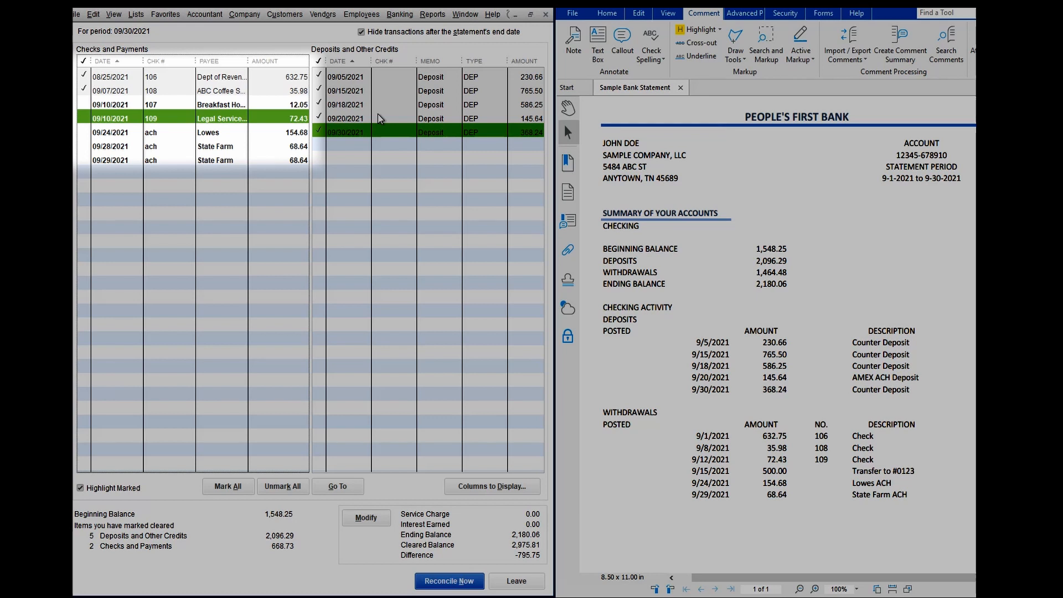
{"action": "key", "text": "Up"}
{"action": "key", "text": "Up"}
{"action": "key", "text": "Up"}
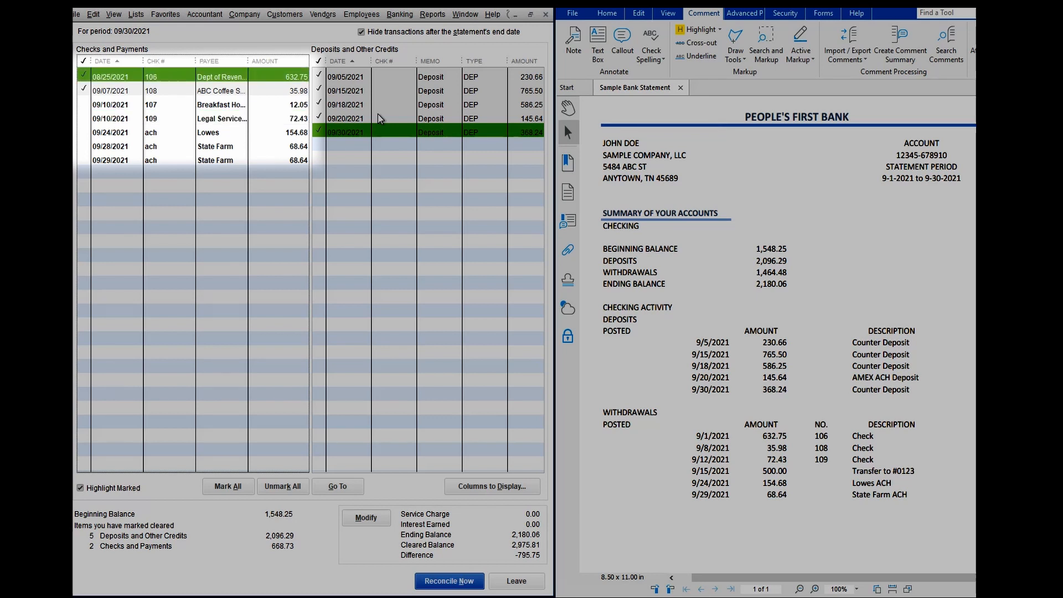
{"action": "key", "text": "Down"}
{"action": "key", "text": "Down"}
{"action": "key", "text": "Down"}
{"action": "key", "text": "Up"}
{"action": "key", "text": "Up"}
{"action": "key", "text": "Up"}
{"action": "key", "text": "Down"}
{"action": "key", "text": "Down"}
{"action": "key", "text": "Down"}
{"action": "key", "text": "space"}
{"action": "key", "text": "Down"}
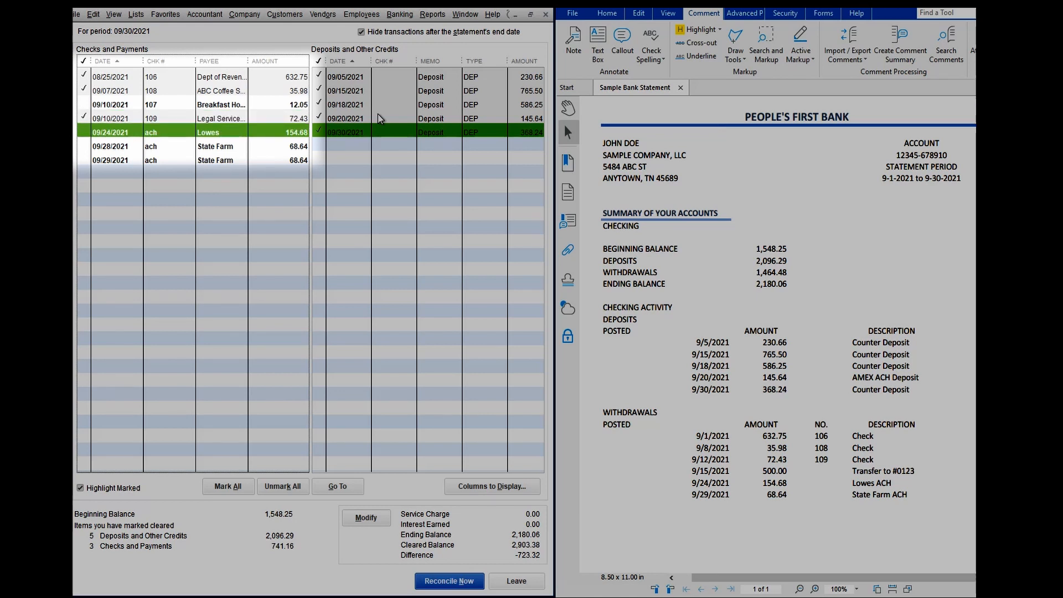
{"action": "key", "text": "space"}
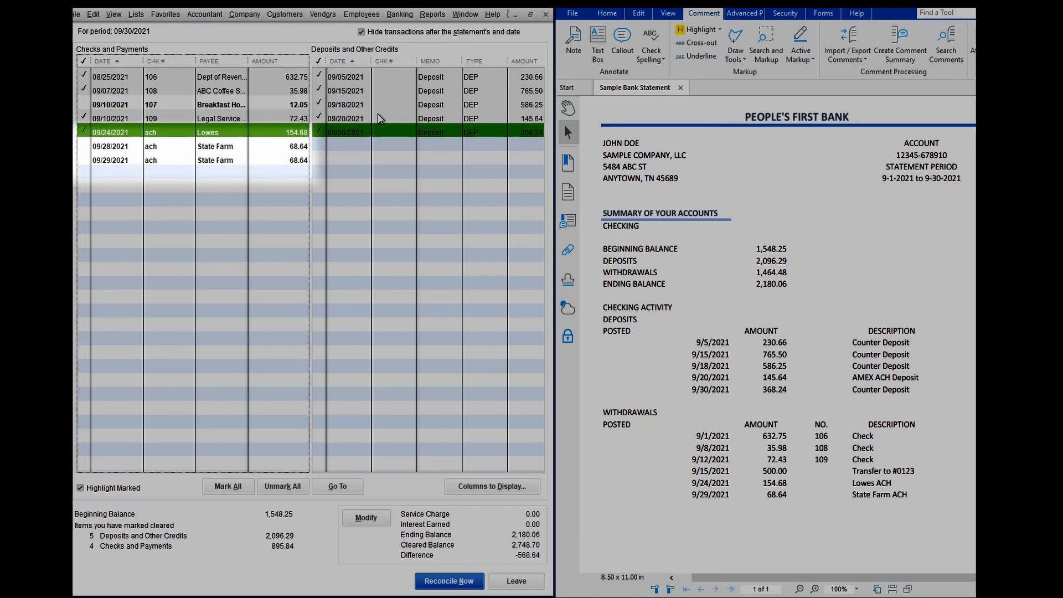
{"action": "key", "text": "Down"}
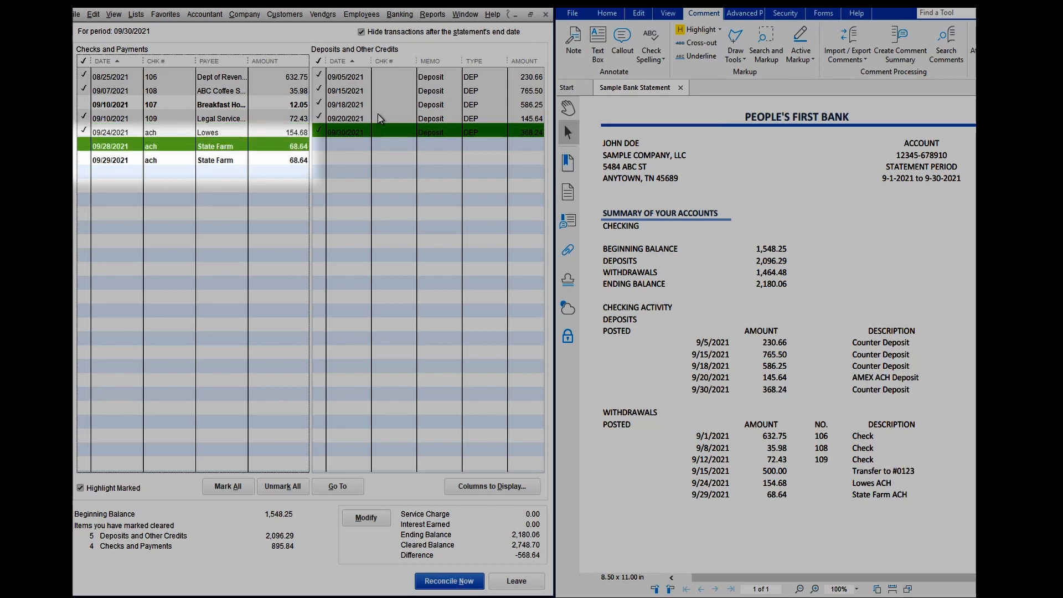
Mark the 09/28 State Farm payment as cleared and void the duplicate 09/29 State Farm check without creating journal entries
{"action": "key", "text": "space"}
{"action": "double_click", "coordinate": [197, 161]}
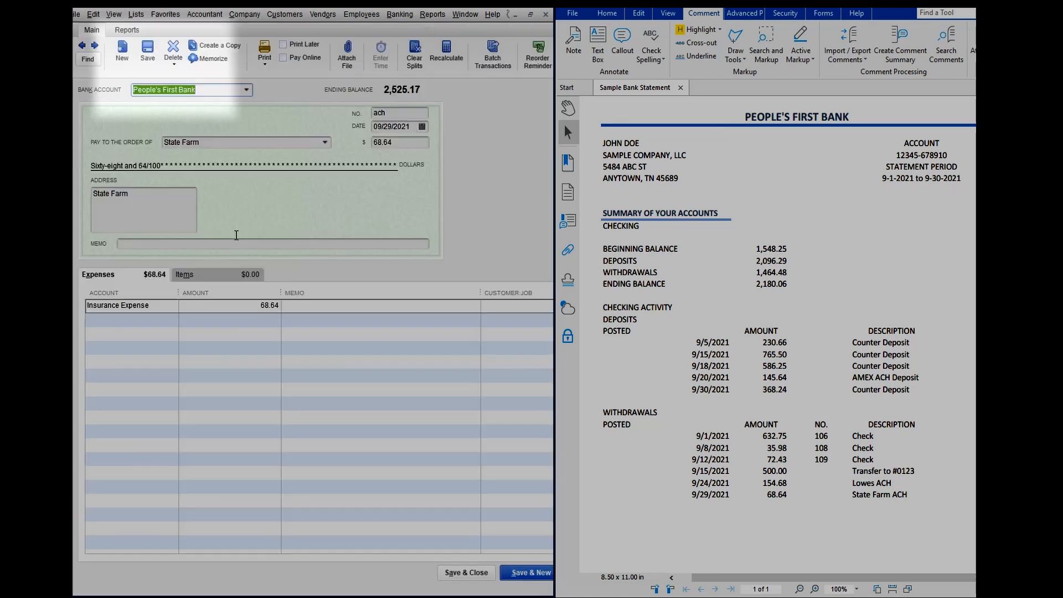
{"action": "left_click", "coordinate": [181, 65]}
{"action": "left_click", "coordinate": [181, 91]}
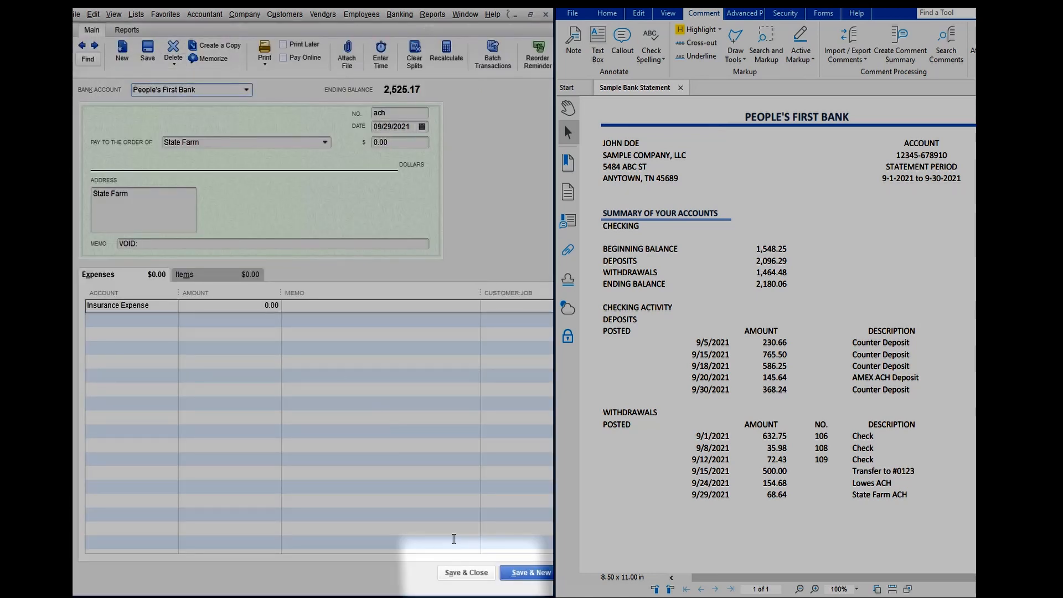
{"action": "left_click", "coordinate": [473, 573]}
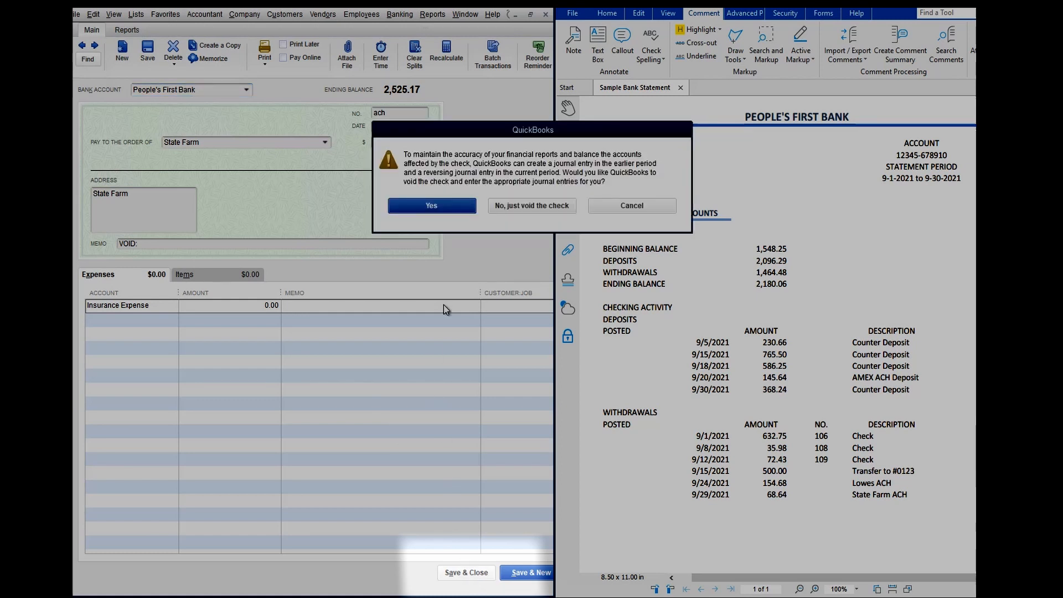
{"action": "left_click", "coordinate": [547, 205]}
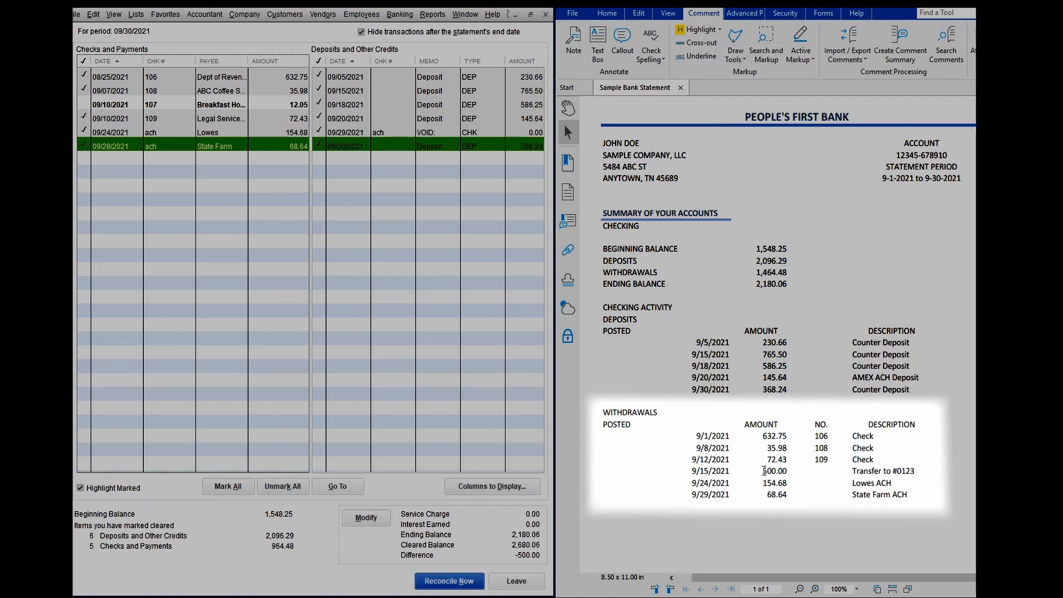
Record the statement's missing withdrawal in the bank register, dated 09/15/2021, as a 500 payment to the Ask My Accountant account
{"action": "left_click_drag", "start_coordinate": [765, 470], "coordinate": [793, 471]}
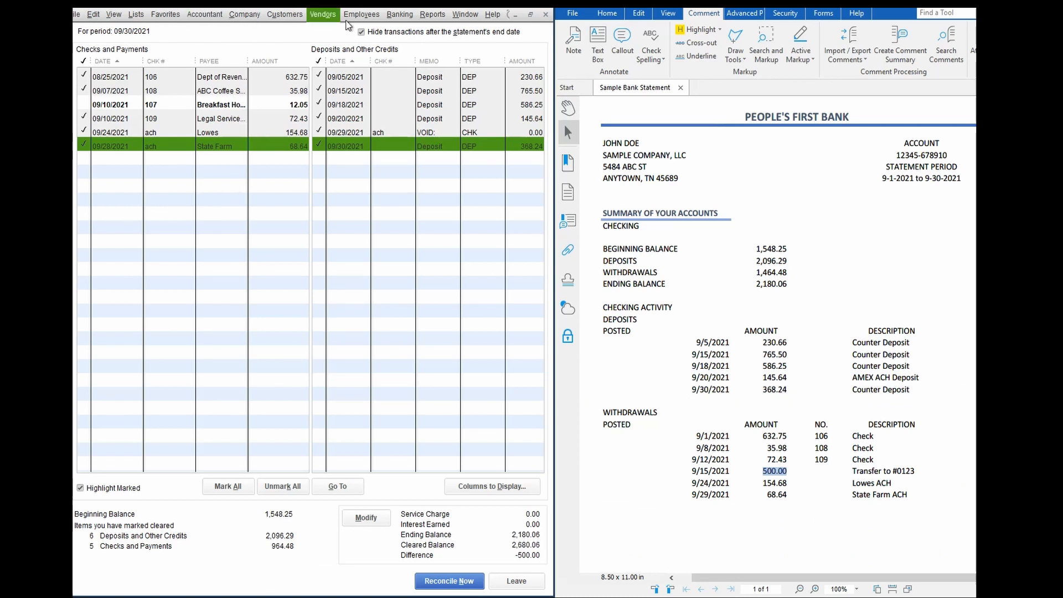
{"action": "left_click", "coordinate": [398, 15]}
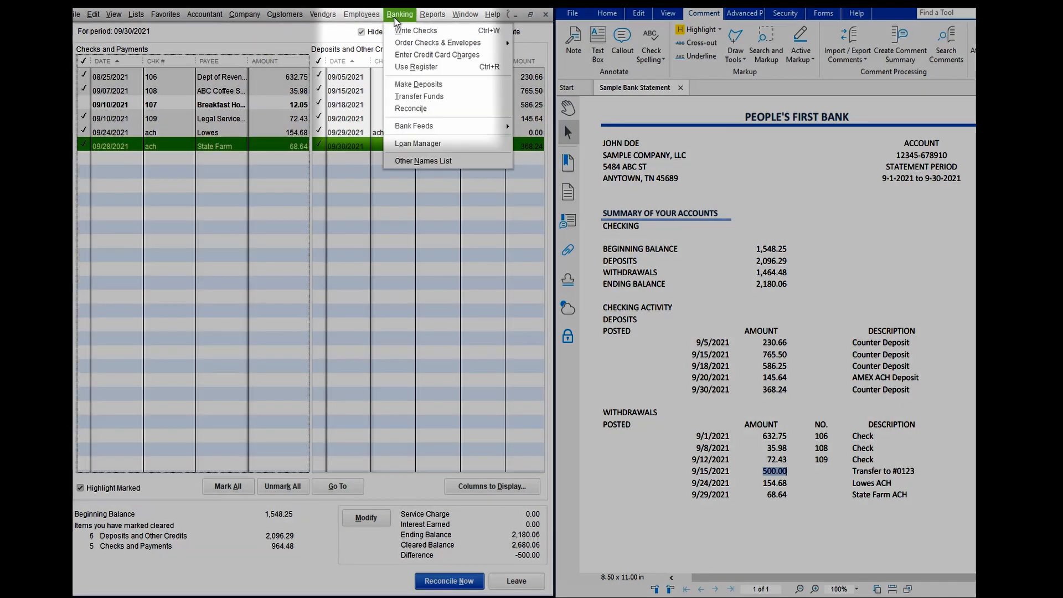
{"action": "left_click", "coordinate": [416, 66]}
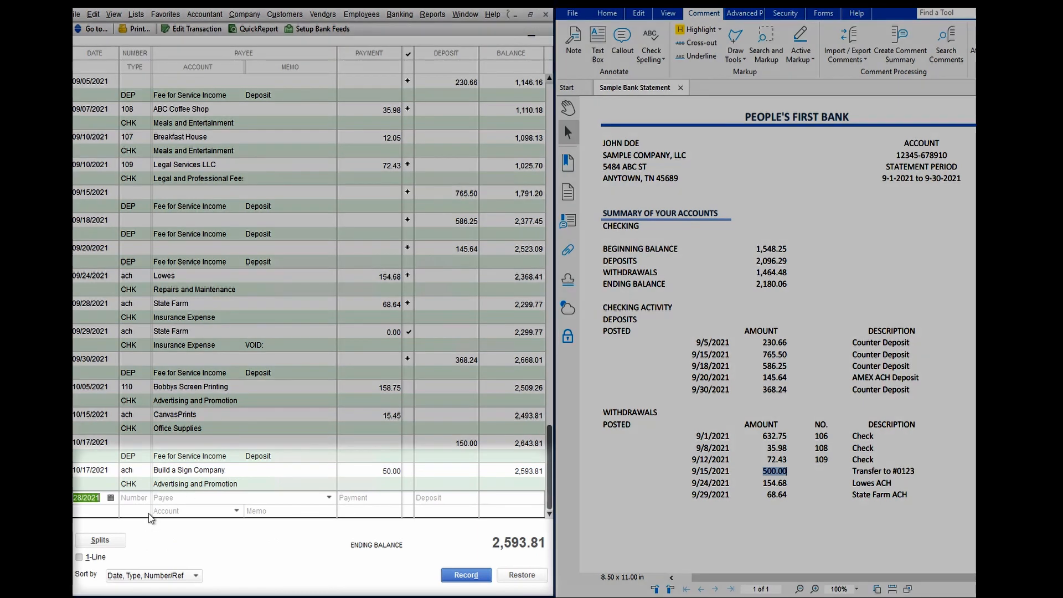
{"action": "type", "text": "09/15/2021"}
{"action": "key", "text": "Tab"}
{"action": "key", "text": "Tab"}
{"action": "type", "text": "500"}
{"action": "key", "text": "Tab"}
{"action": "type", "text": "Ask"}
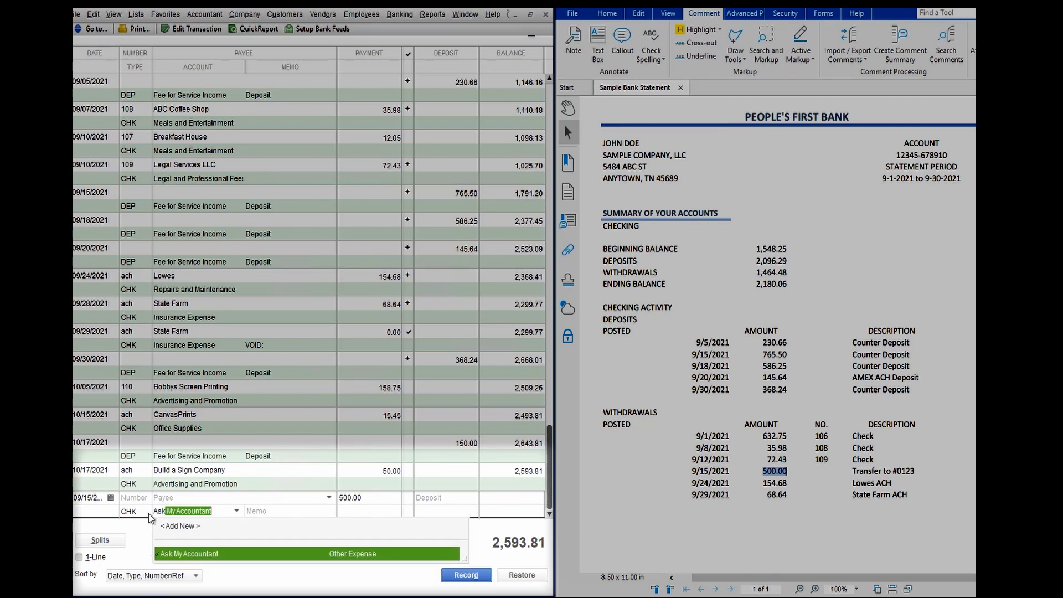
{"action": "key", "text": "Tab"}
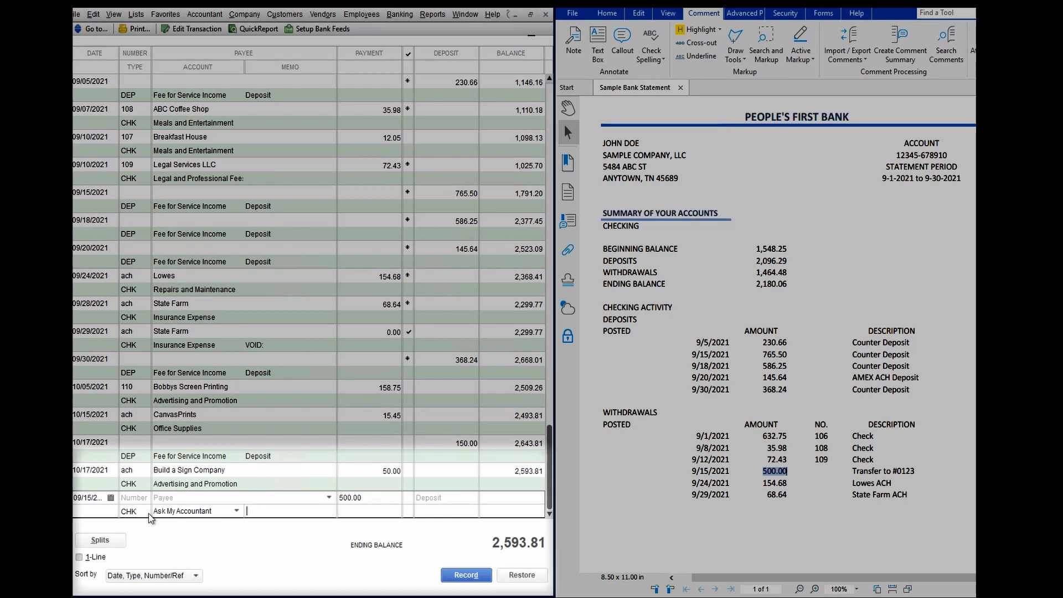
{"action": "left_click", "coordinate": [456, 571]}
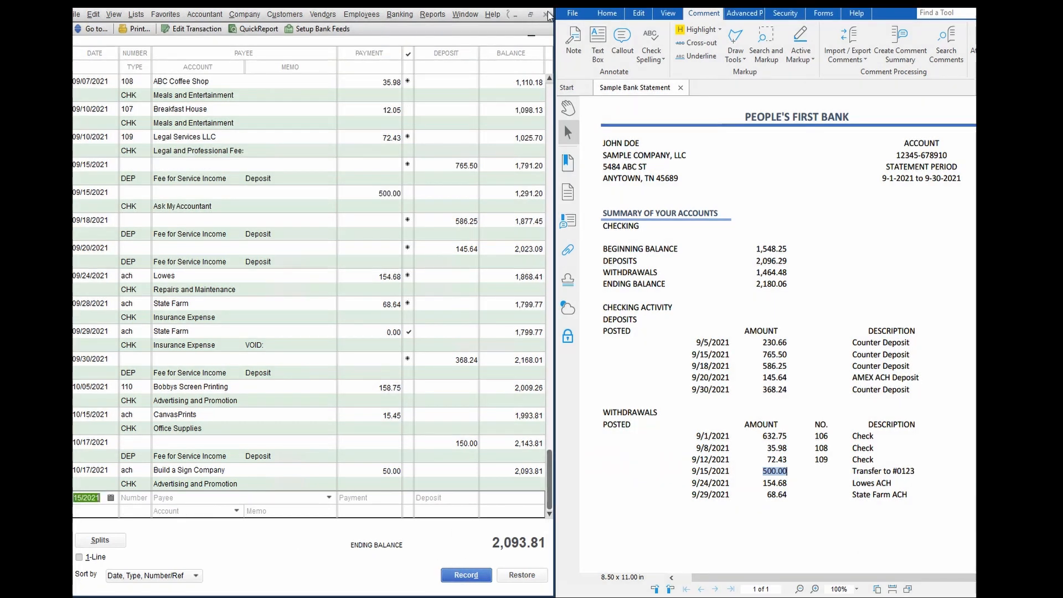
Return to the reconciliation, mark the 09/15/2021 payment of 500.00 as cleared and complete the reconciliation
{"action": "left_click", "coordinate": [546, 14]}
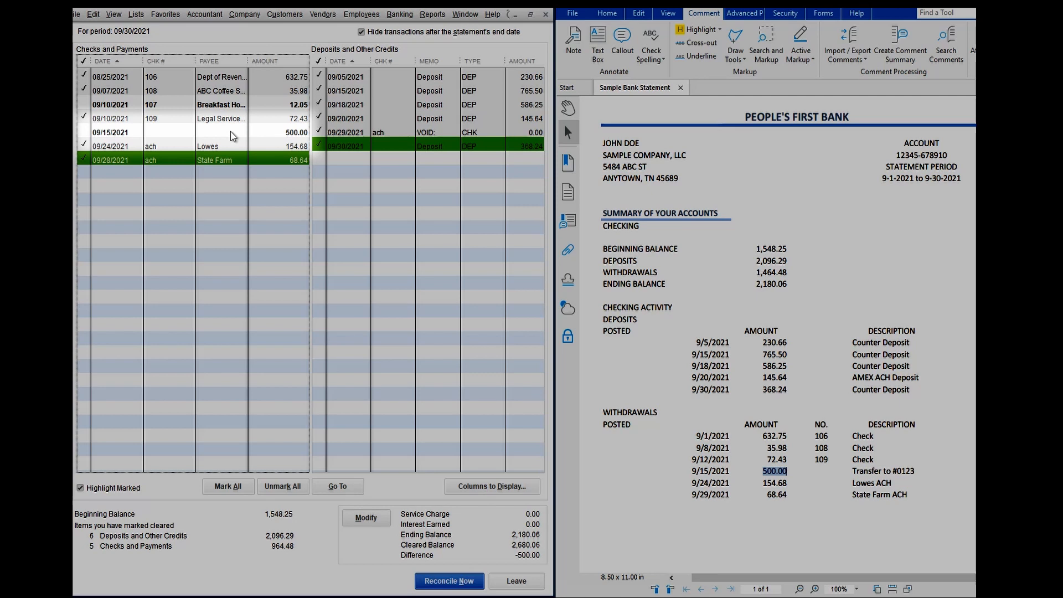
{"action": "left_click", "coordinate": [233, 133]}
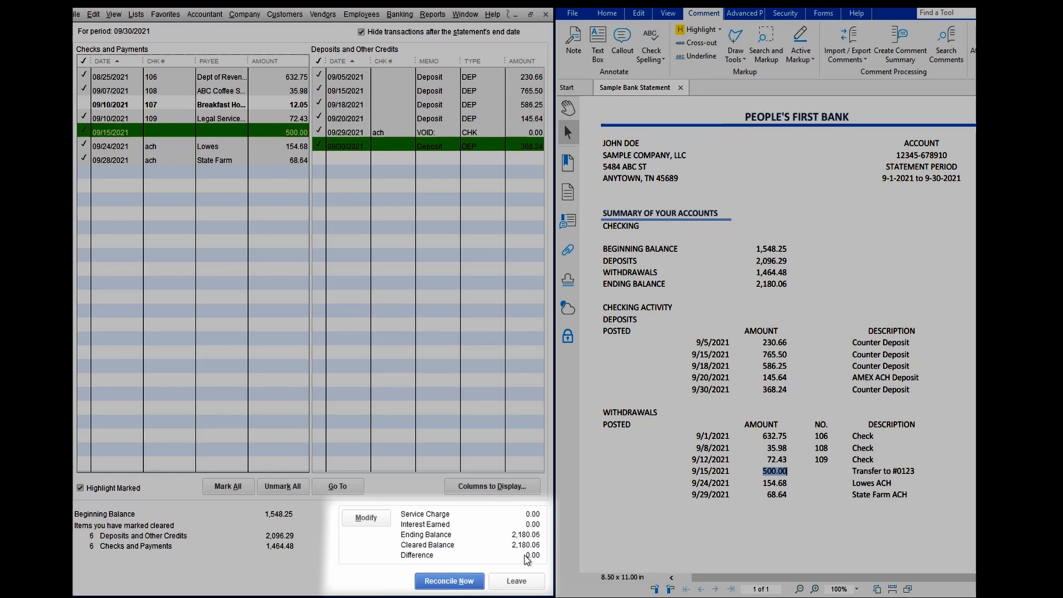
{"action": "left_click", "coordinate": [447, 581]}
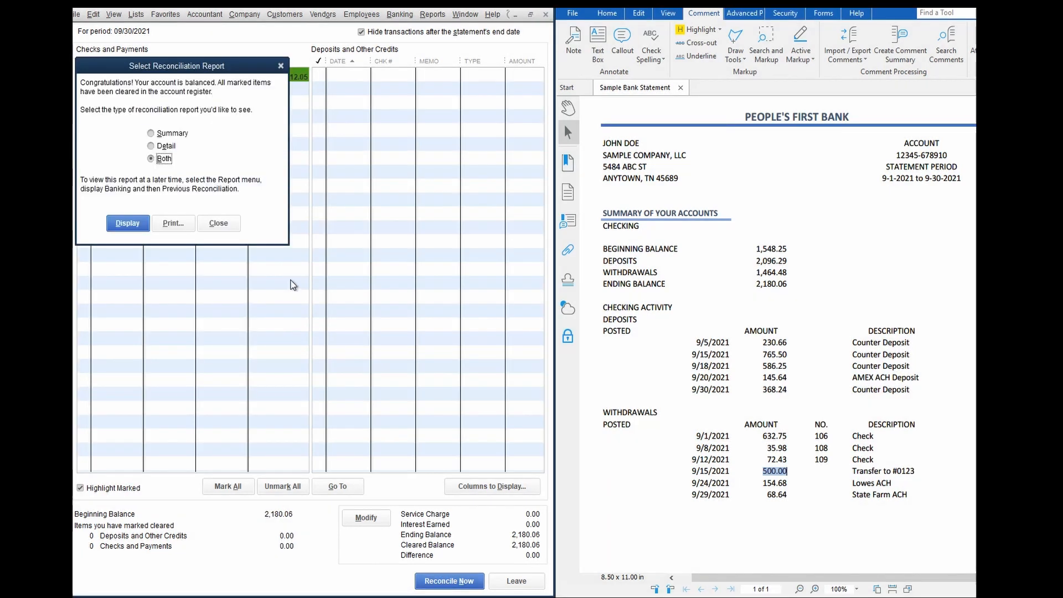
Print the Detail reconciliation report for all pages and close the report
{"action": "left_click", "coordinate": [167, 146]}
{"action": "left_click", "coordinate": [168, 224]}
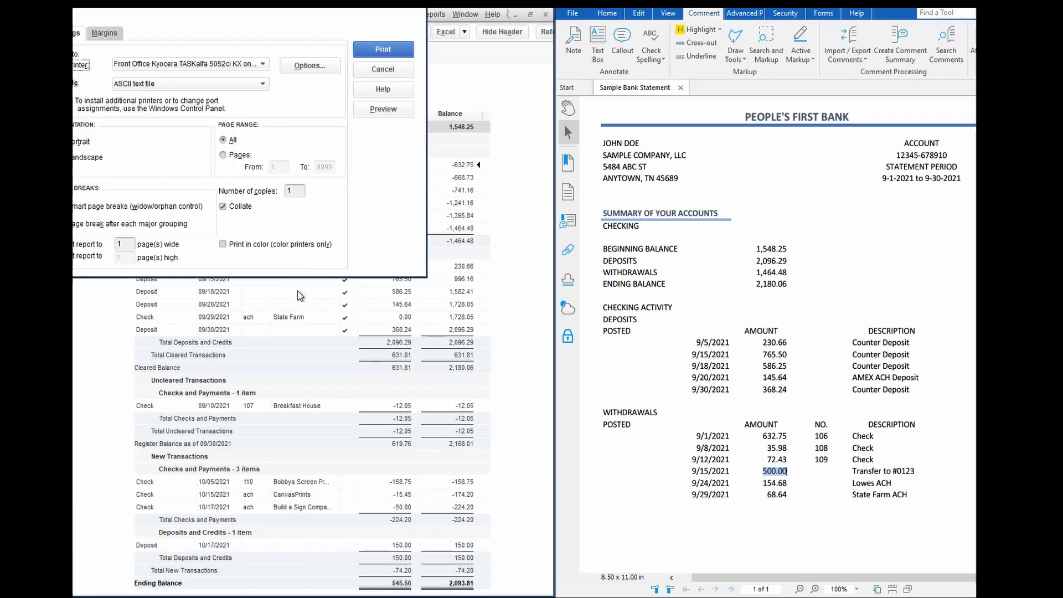
{"action": "left_click", "coordinate": [387, 46]}
{"action": "key", "text": "Escape"}
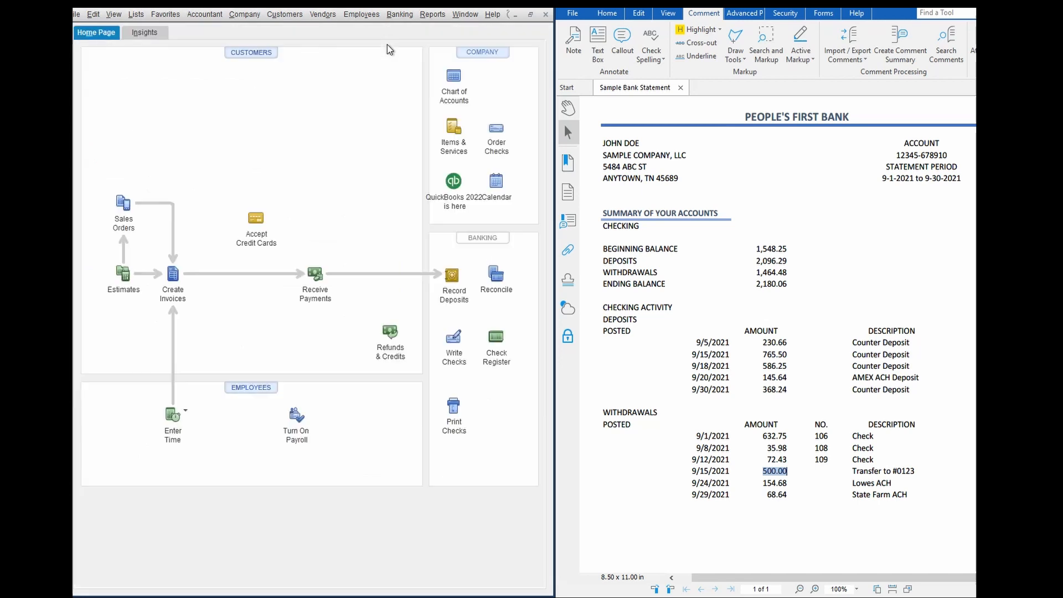
Open the People's First Bank register to check which transactions are marked as reconciled
{"action": "left_click", "coordinate": [399, 14]}
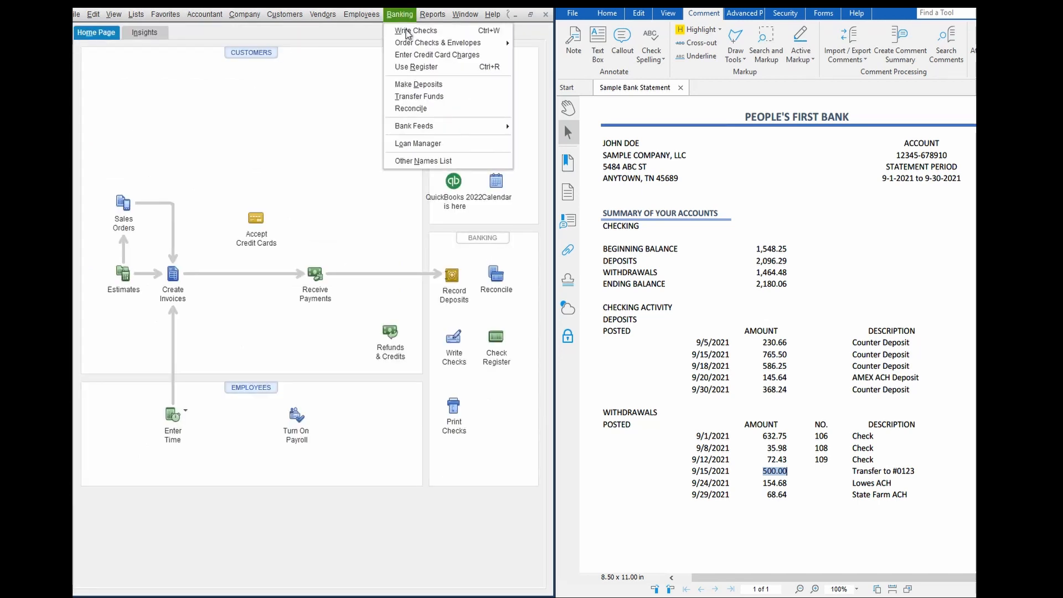
{"action": "left_click", "coordinate": [417, 68]}
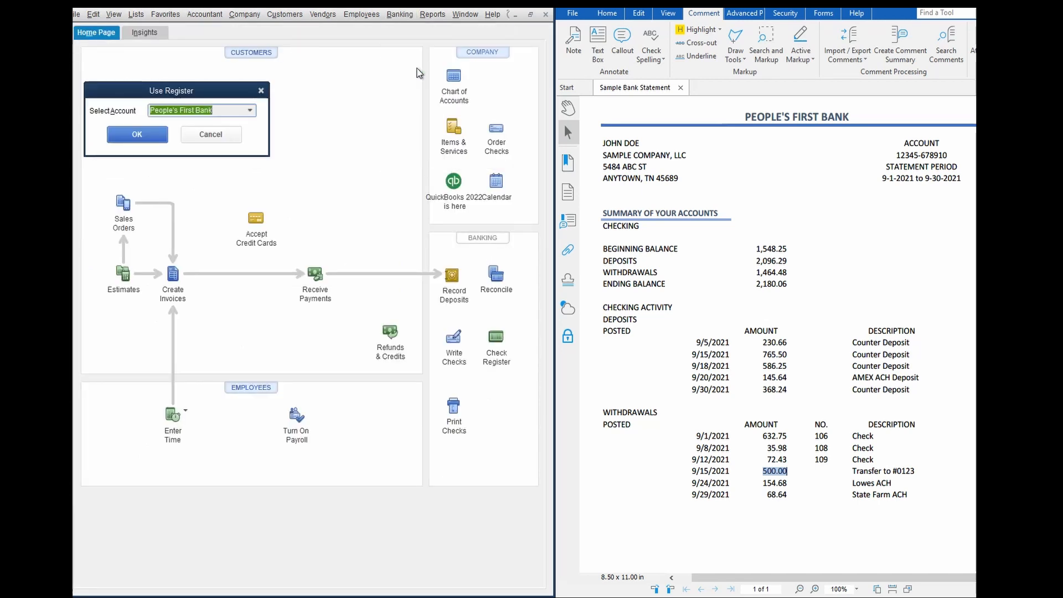
{"action": "left_click", "coordinate": [137, 135]}
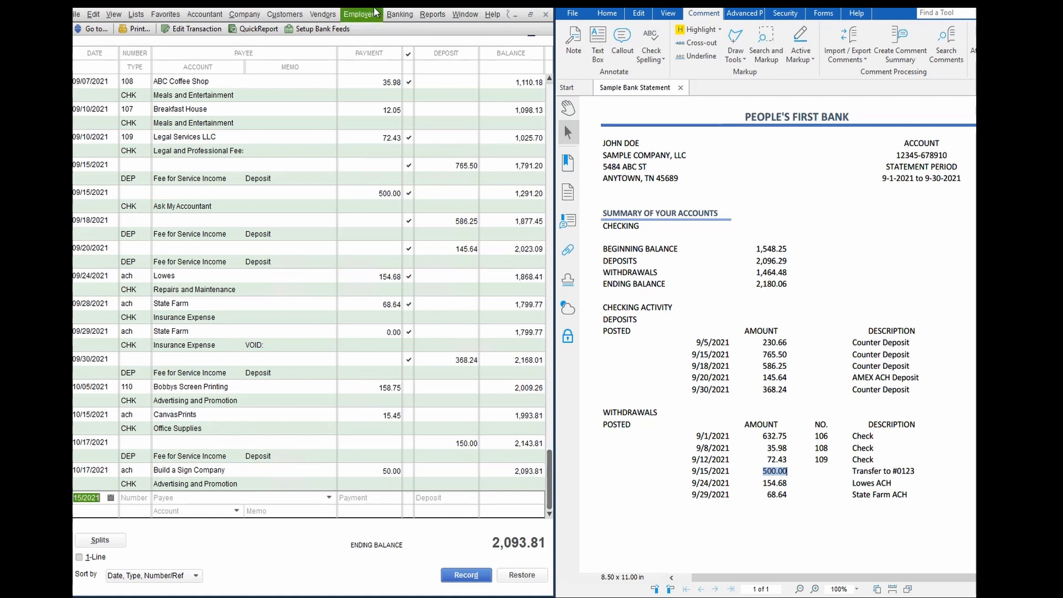
Begin the People's First Bank reconciliation for the 10/31/2021 statement with a placeholder ending balance of 1
{"action": "left_click", "coordinate": [400, 14]}
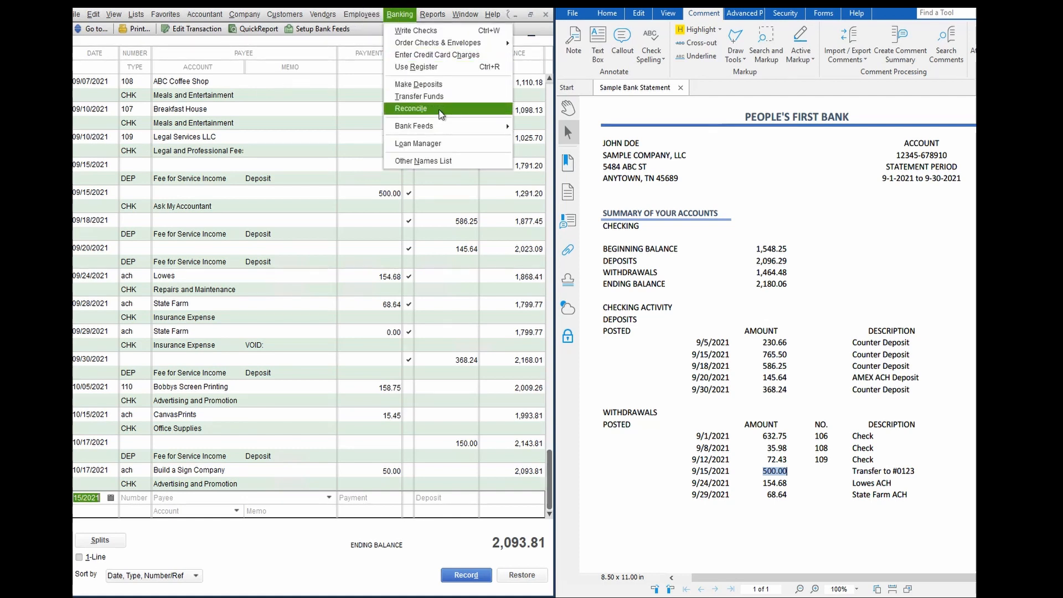
{"action": "left_click", "coordinate": [442, 115]}
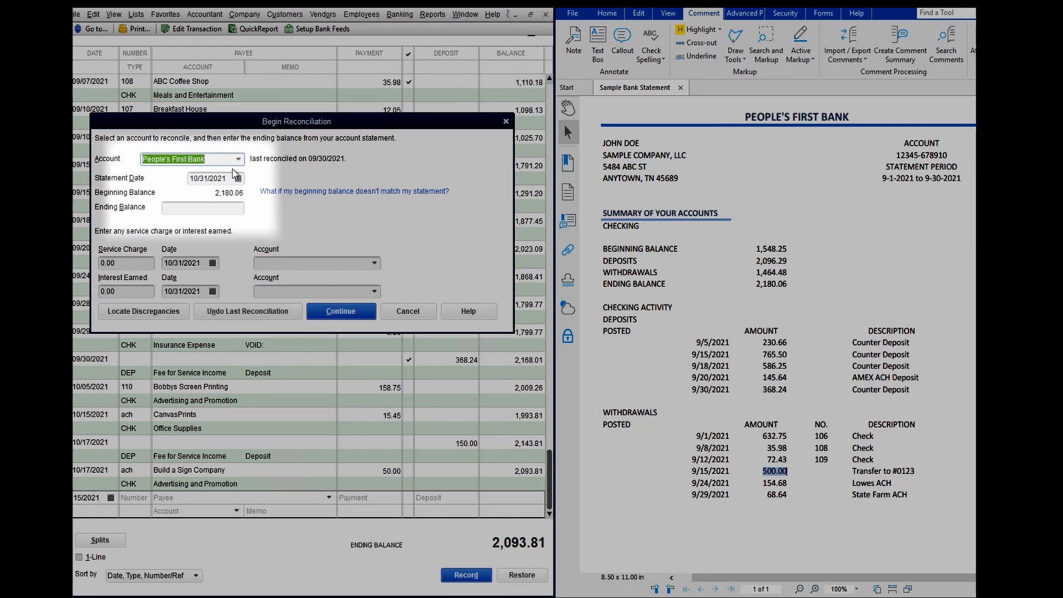
{"action": "left_click", "coordinate": [214, 207]}
{"action": "type", "text": "1"}
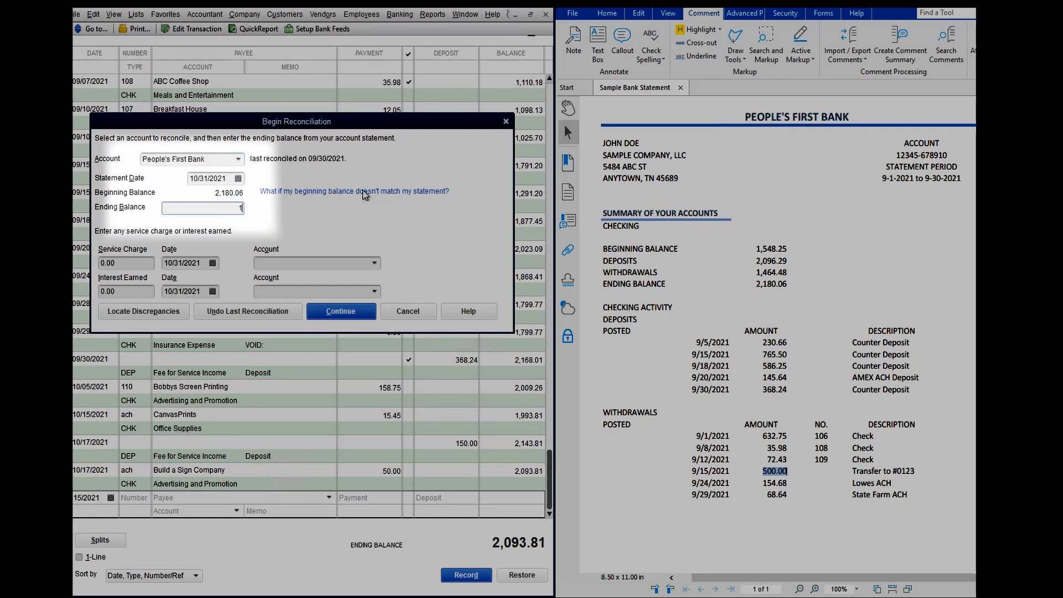
{"action": "left_click", "coordinate": [340, 312]}
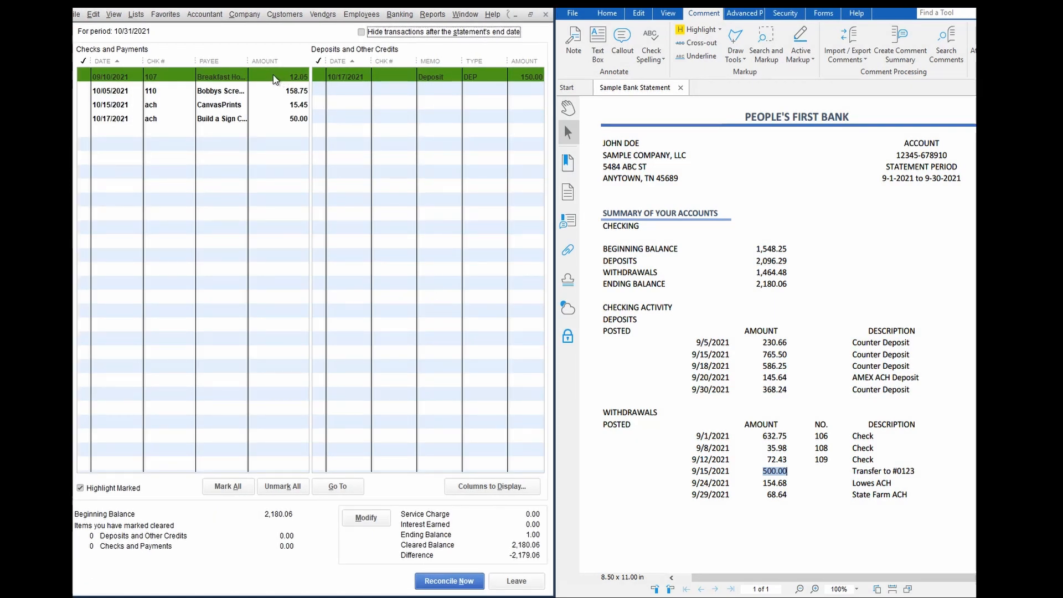
Mark check 107 for 12.05 and check 110 for 158.75 as cleared, then leave the reconciliation unfinished
{"action": "left_click", "coordinate": [259, 81]}
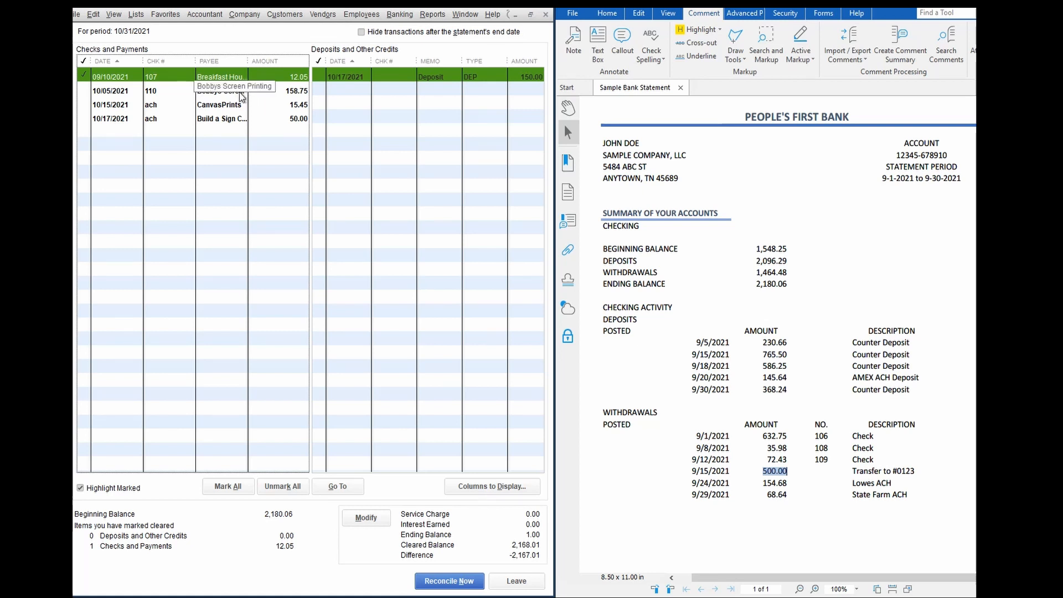
{"action": "left_click", "coordinate": [191, 96]}
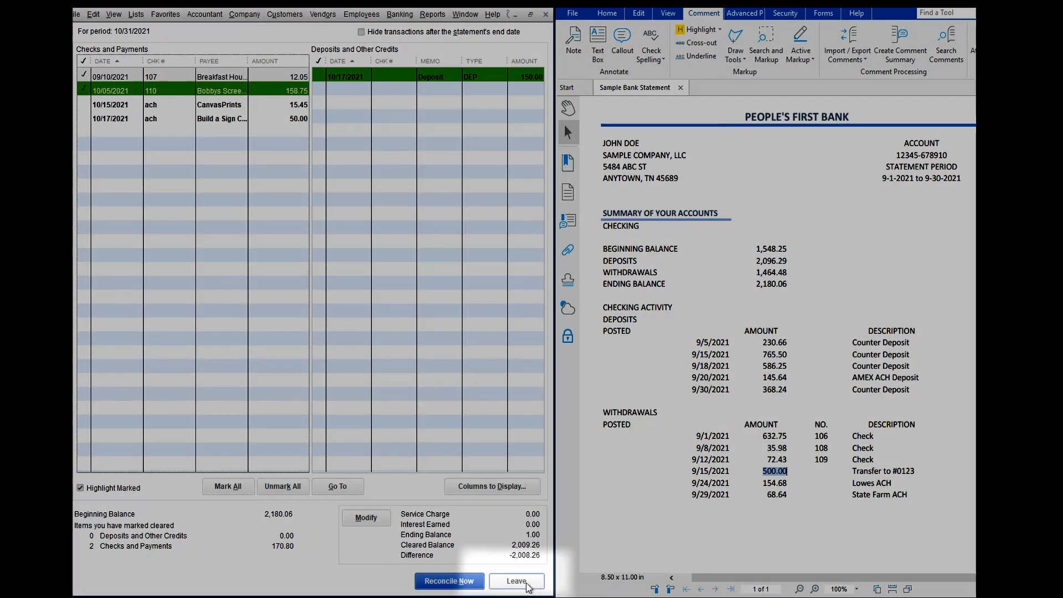
{"action": "left_click", "coordinate": [526, 583]}
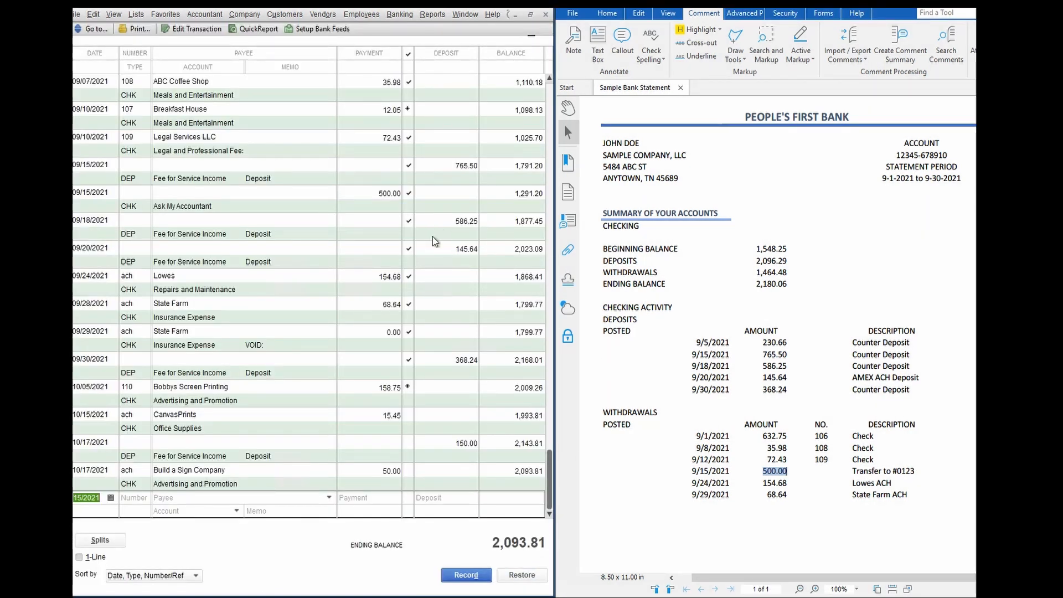